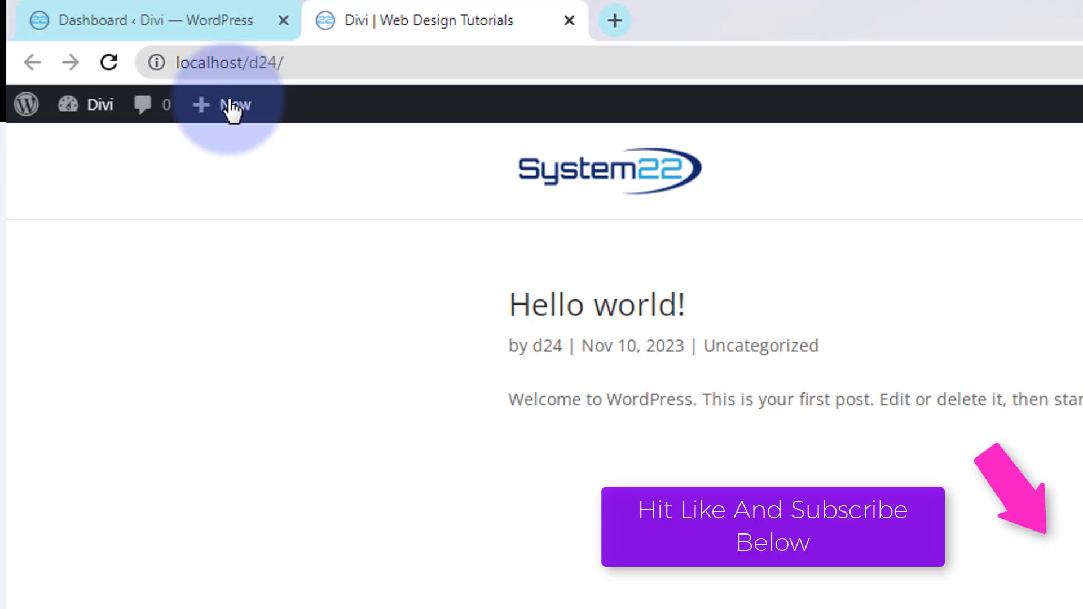
# Step: Create a new page and title it Home Page
pyautogui.moveTo(208, 108)
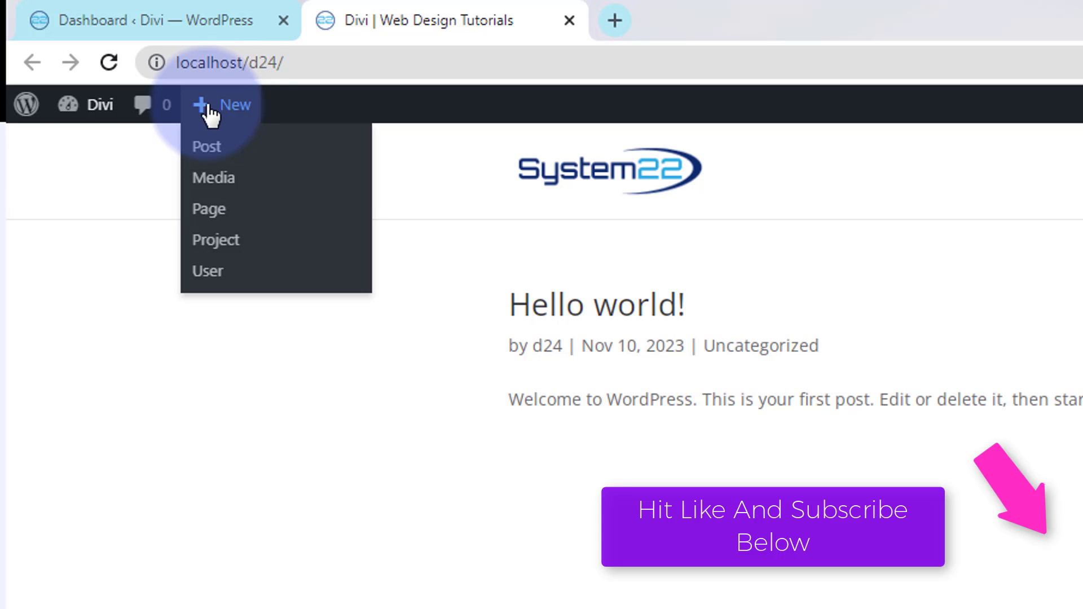
pyautogui.click(212, 210)
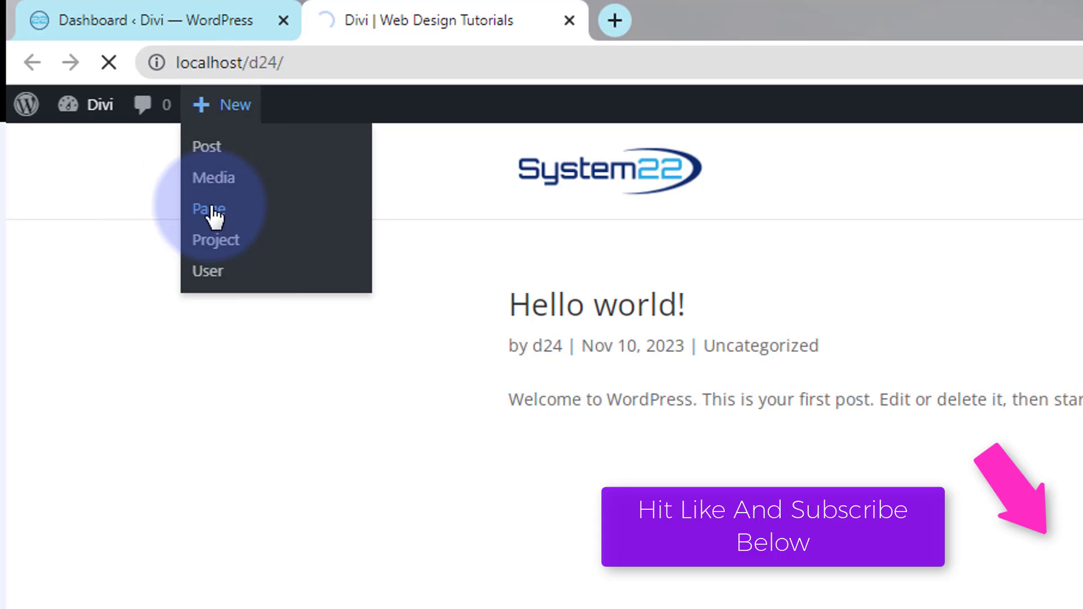
pyautogui.click(109, 17)
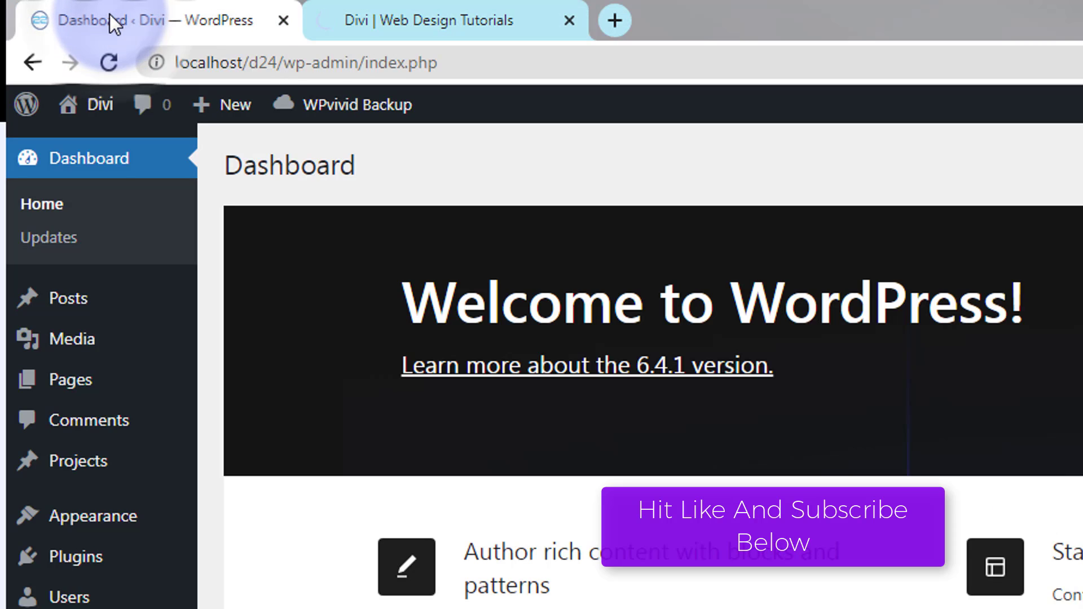
pyautogui.moveTo(93, 392)
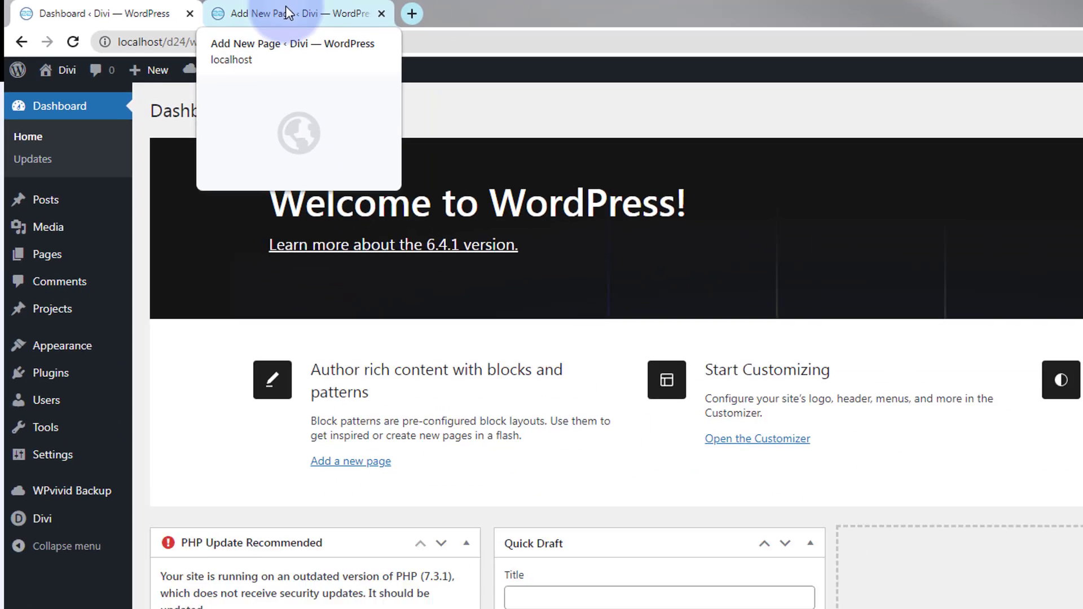
pyautogui.click(426, 18)
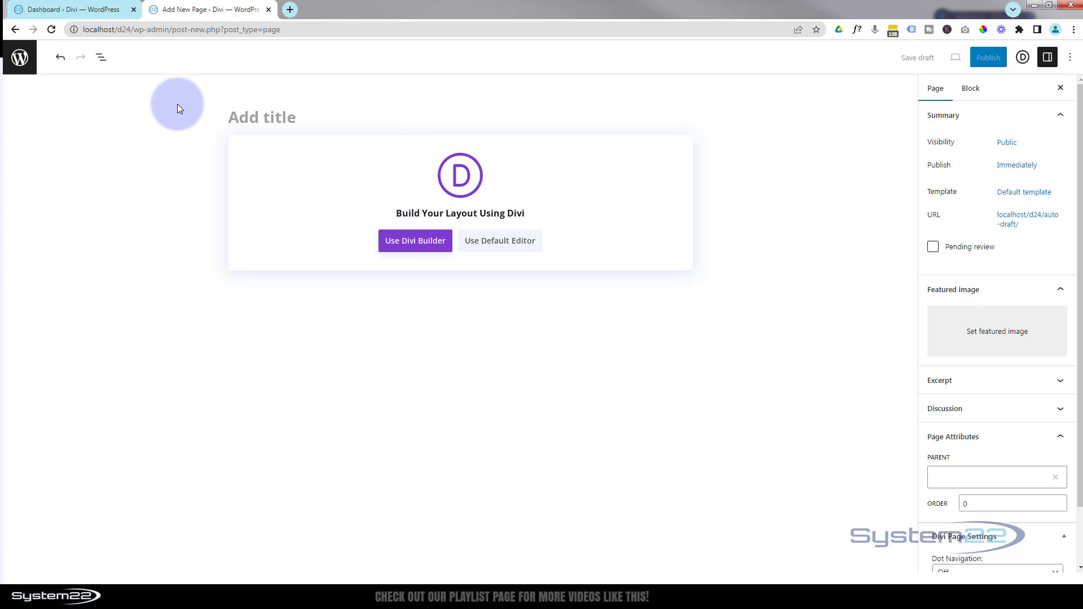
pyautogui.write('Home ')
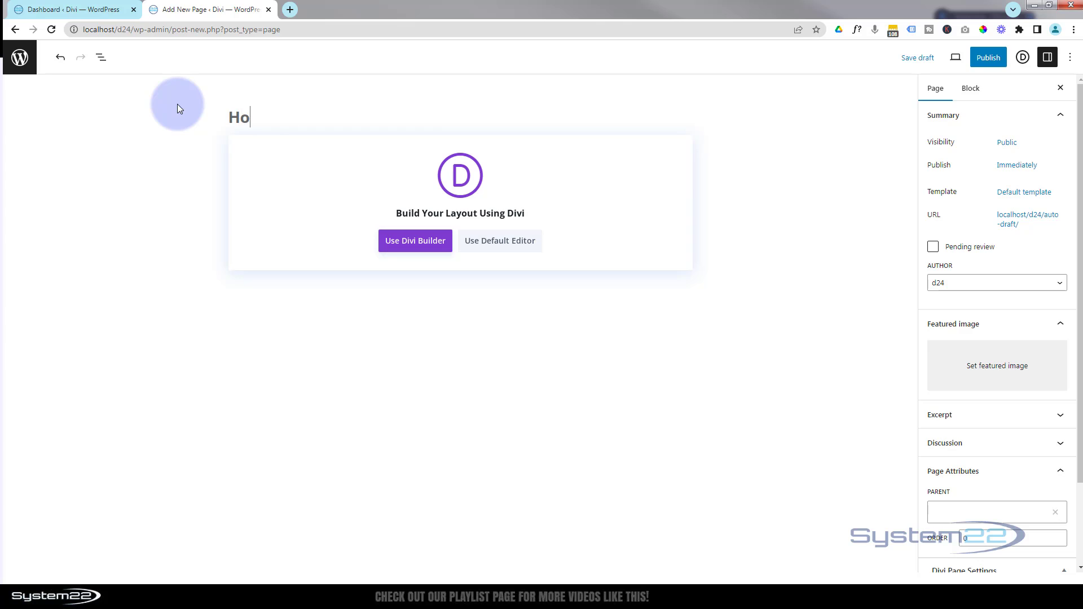
pyautogui.write('Page')
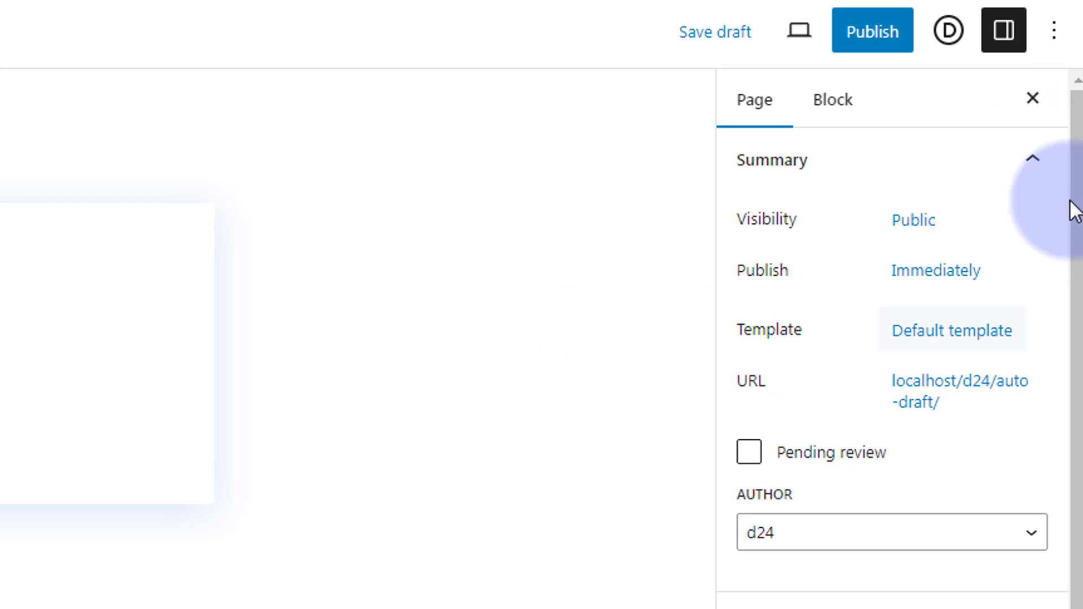
# Step: Review the page's summary settings and its available templates, keeping Default template
pyautogui.click(1033, 165)
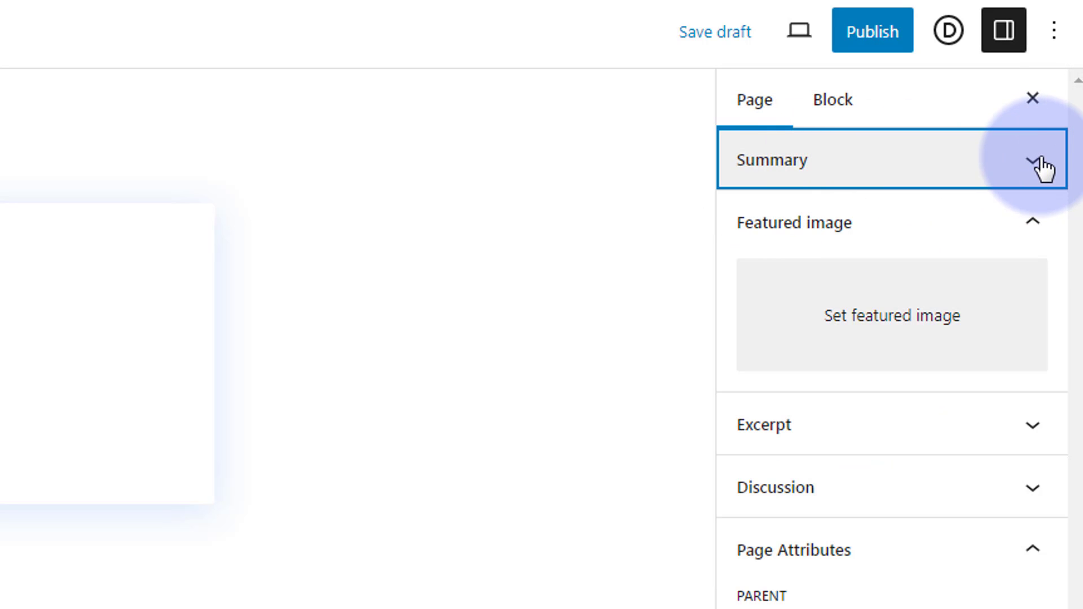
pyautogui.click(1033, 164)
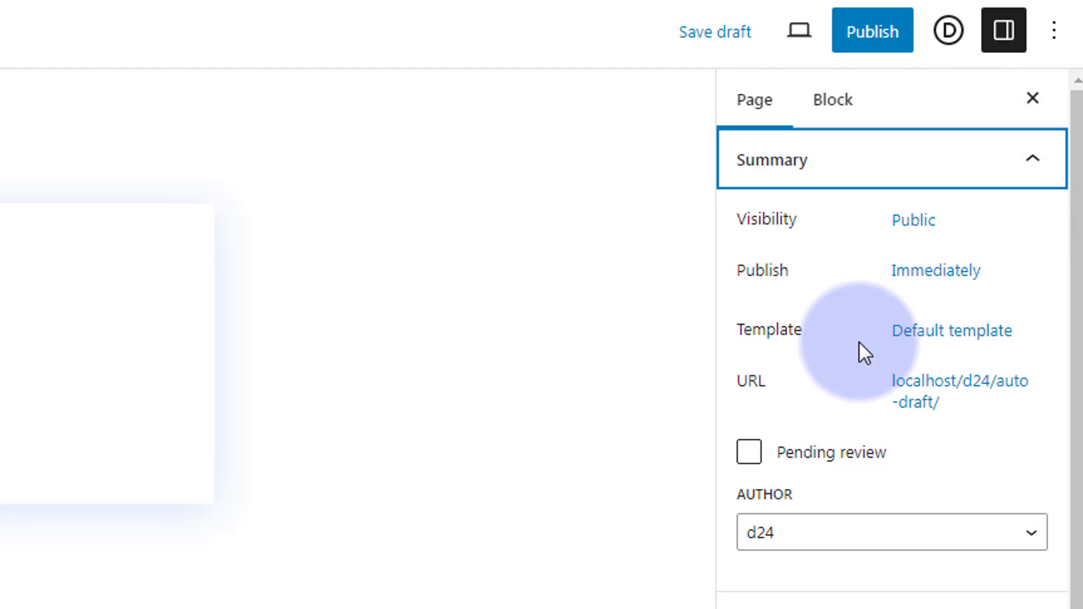
pyautogui.click(966, 337)
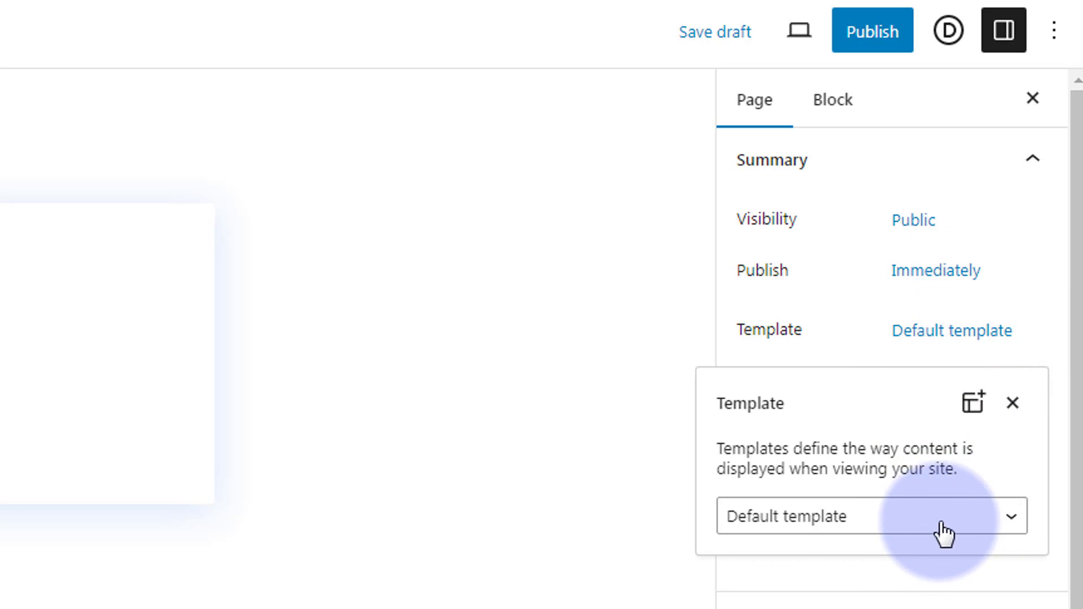
pyautogui.click(1006, 527)
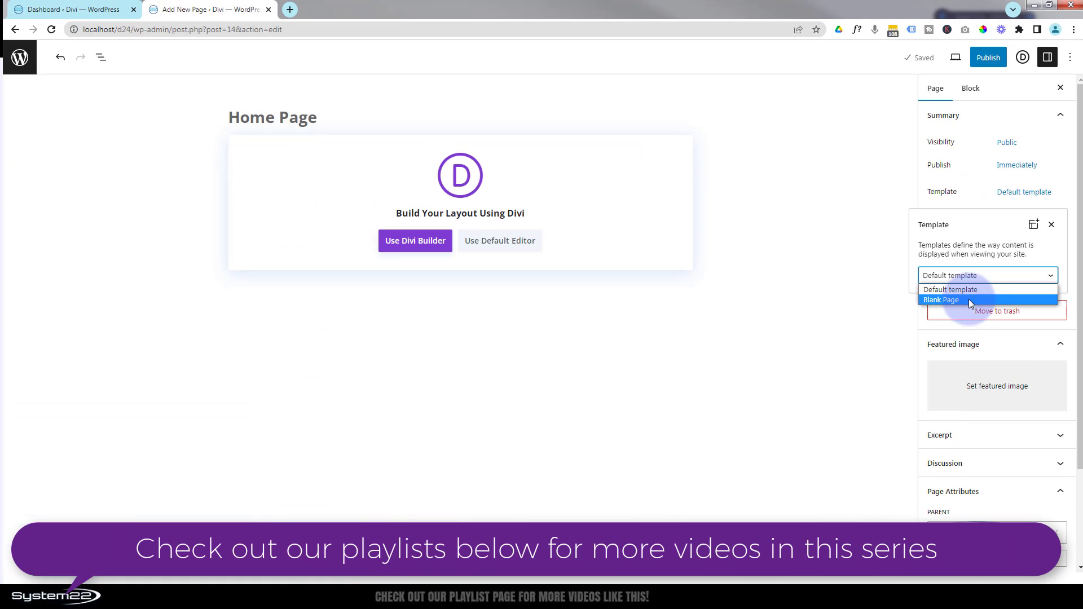
pyautogui.click(994, 275)
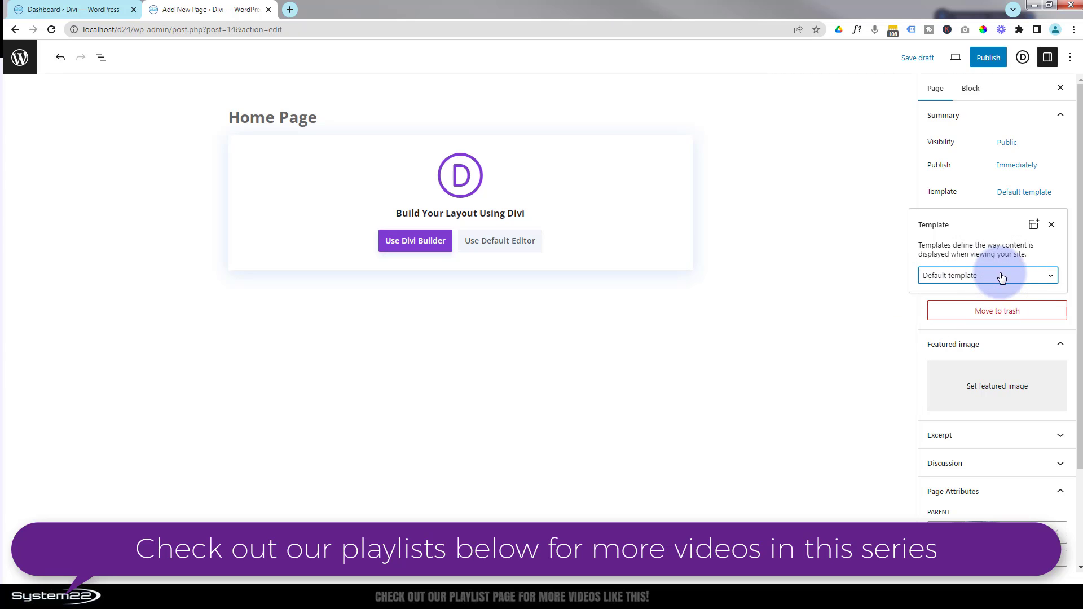
# Step: Open the page in the Divi Builder and choose to start from a premade layout
pyautogui.click(405, 245)
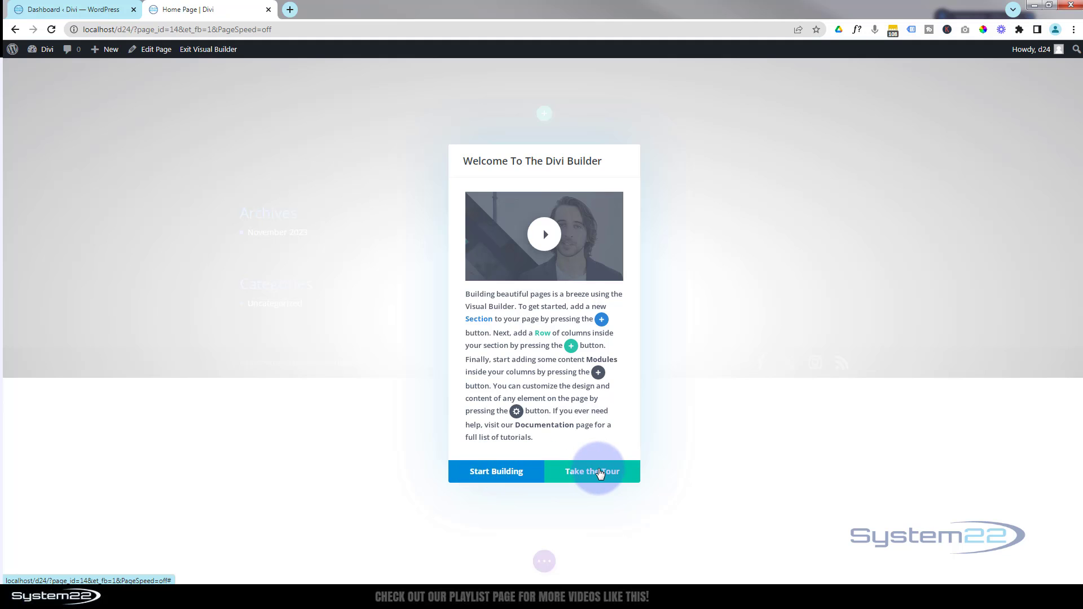
pyautogui.click(486, 472)
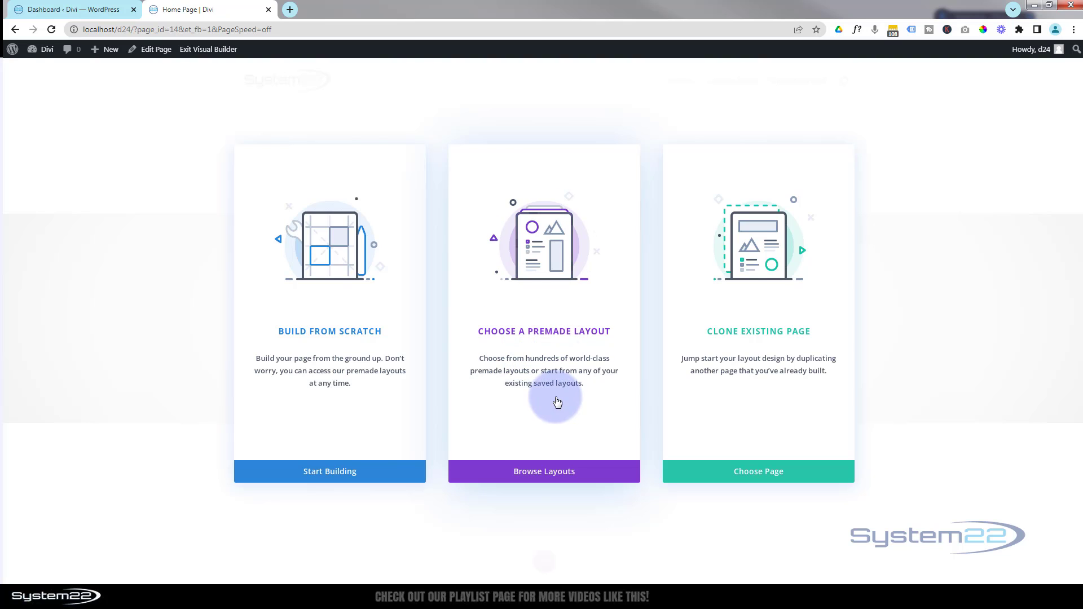
pyautogui.click(551, 473)
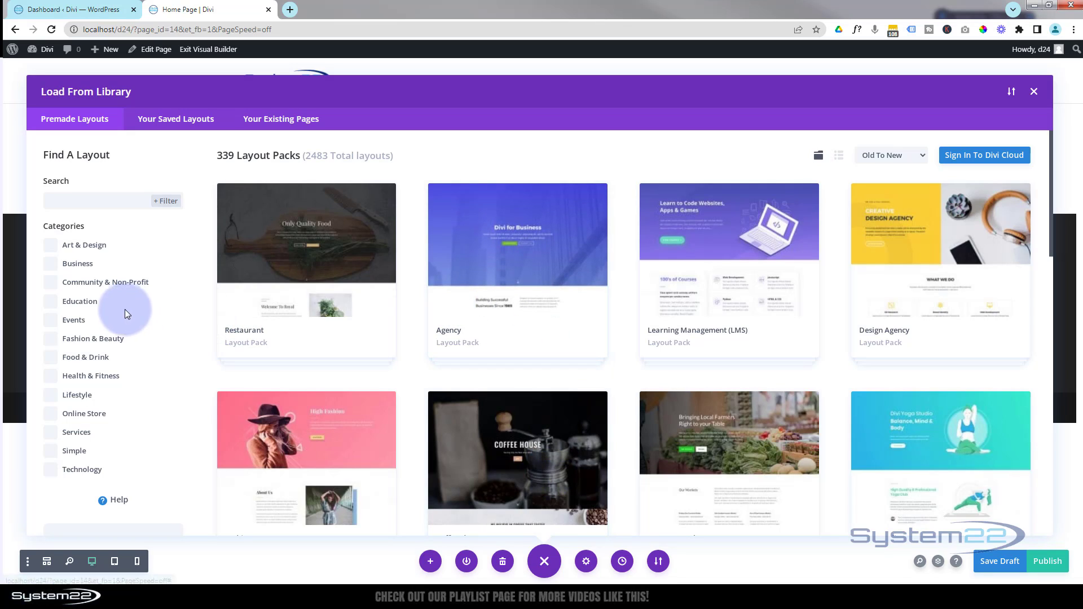
# Step: Filter the premade layouts by the Technology category and select the Home layout of the Digital Marketing pack
pyautogui.click(51, 472)
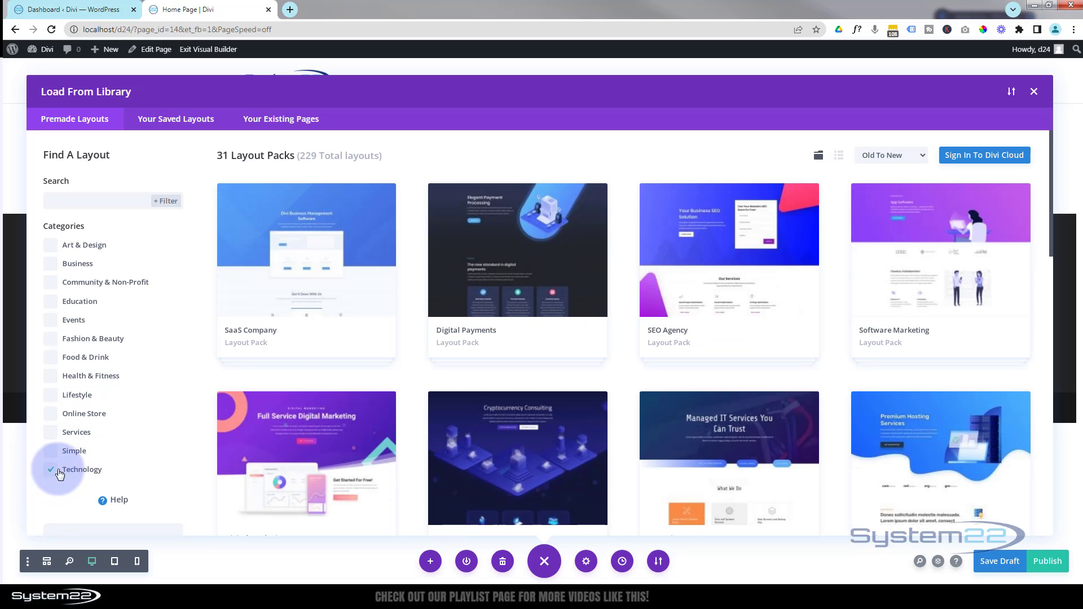
pyautogui.click(300, 337)
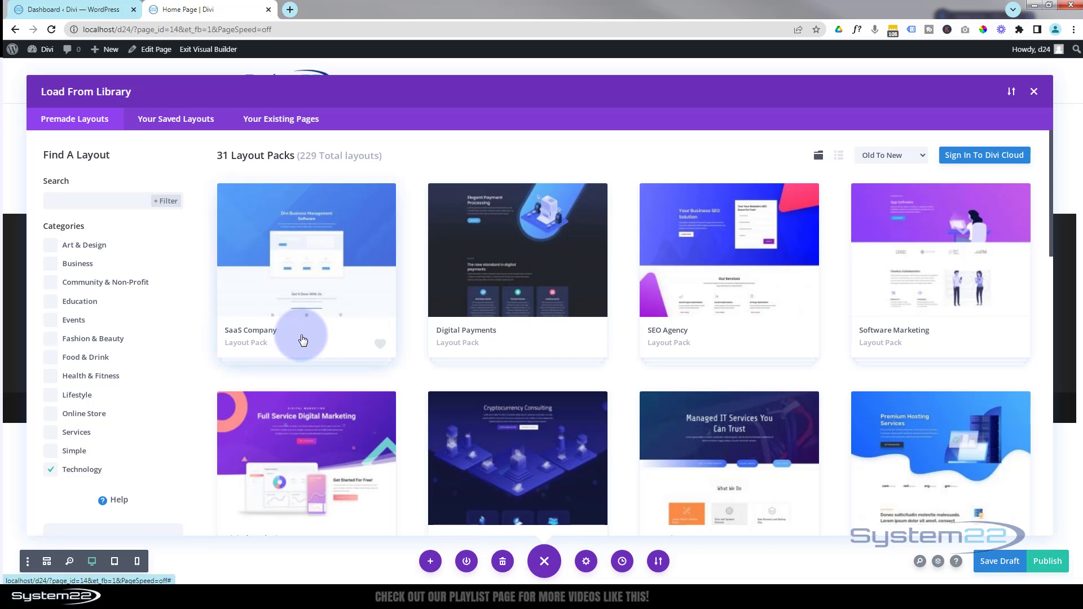
pyautogui.click(285, 428)
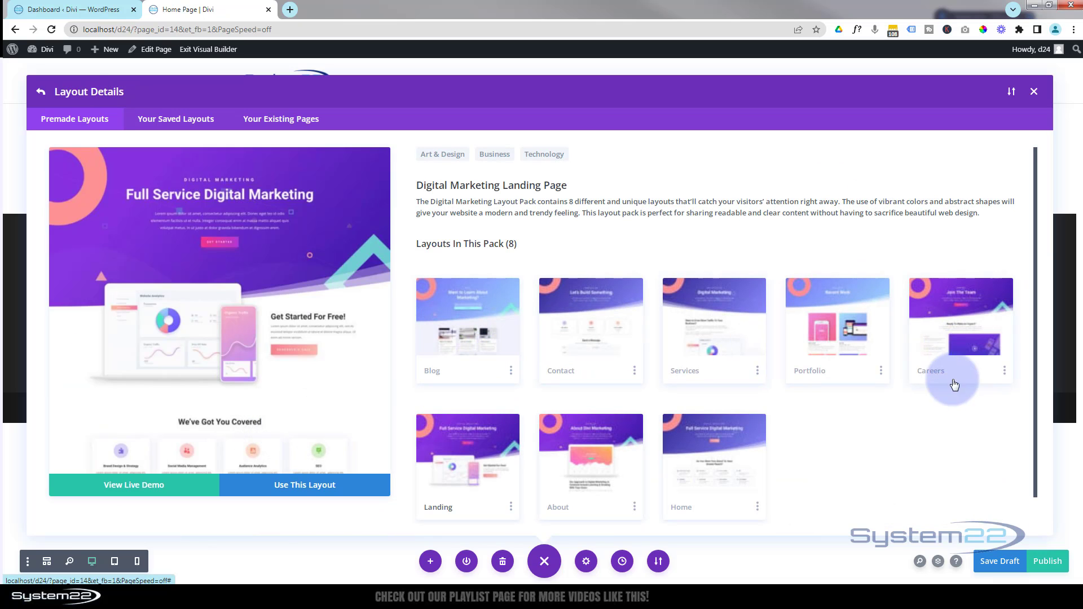
pyautogui.click(715, 486)
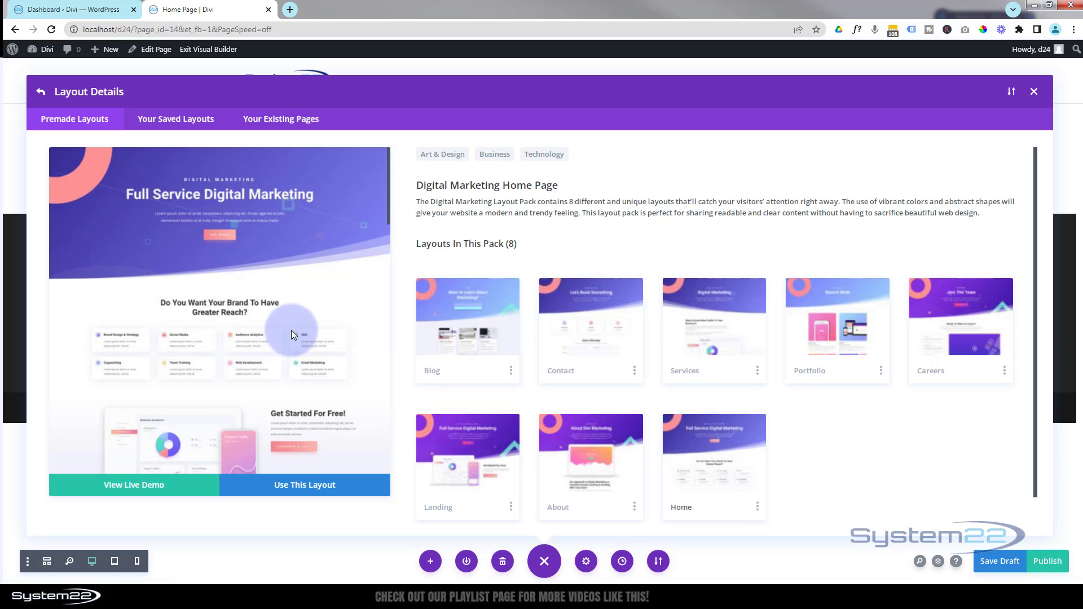
# Step: Examine the Digital Marketing Home layout in its preview and in its full-page live demo, closing the demo when done
pyautogui.scroll(-7, 291, 331)
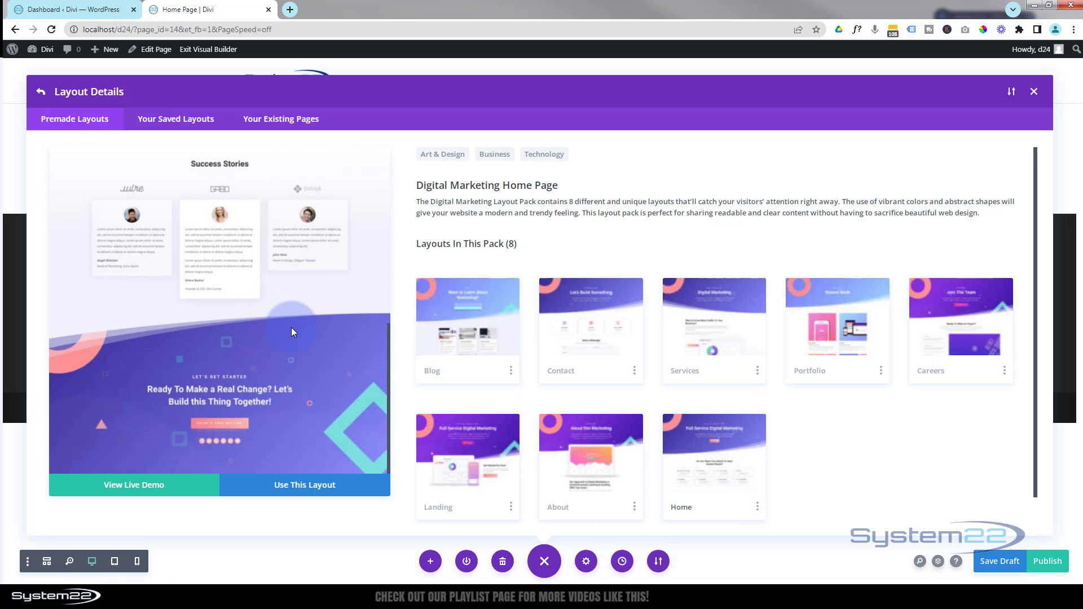
pyautogui.scroll(4, 291, 331)
pyautogui.scroll(4, 291, 331)
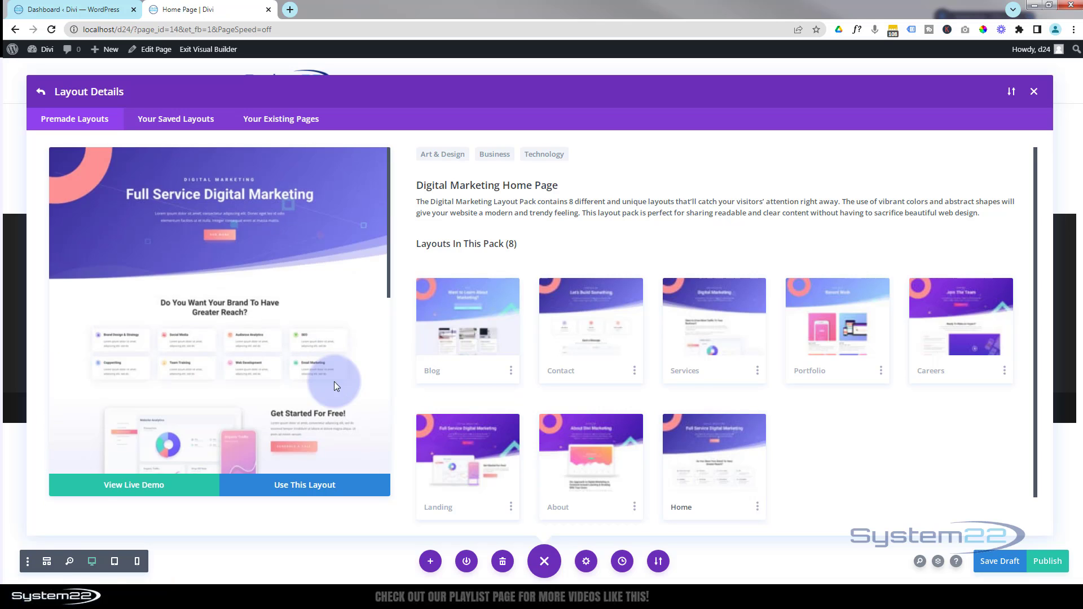
pyautogui.click(113, 489)
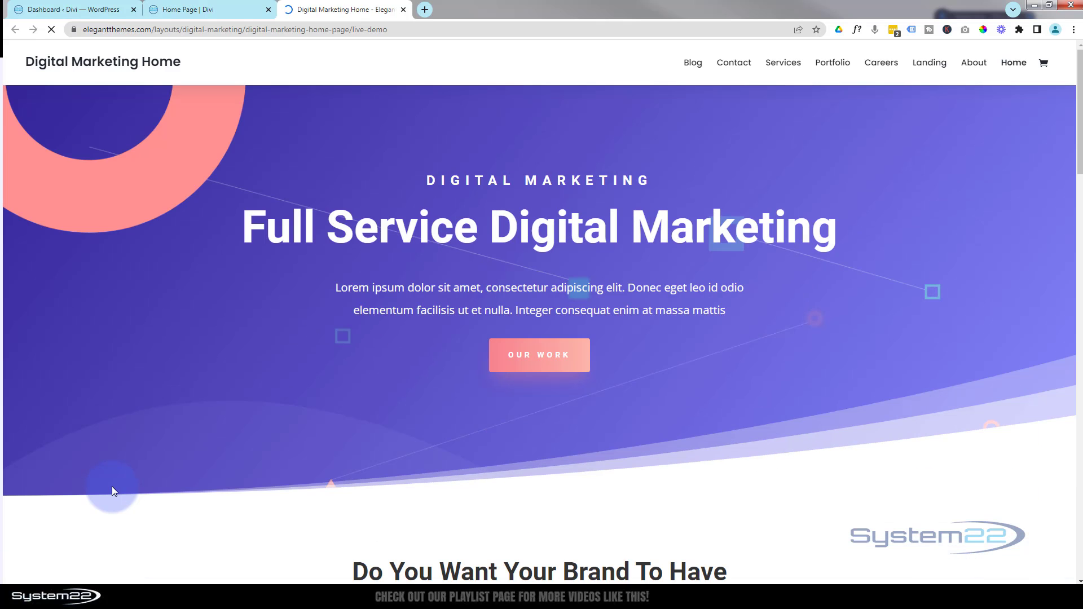
pyautogui.scroll(-4, 144, 409)
pyautogui.scroll(-15, 154, 394)
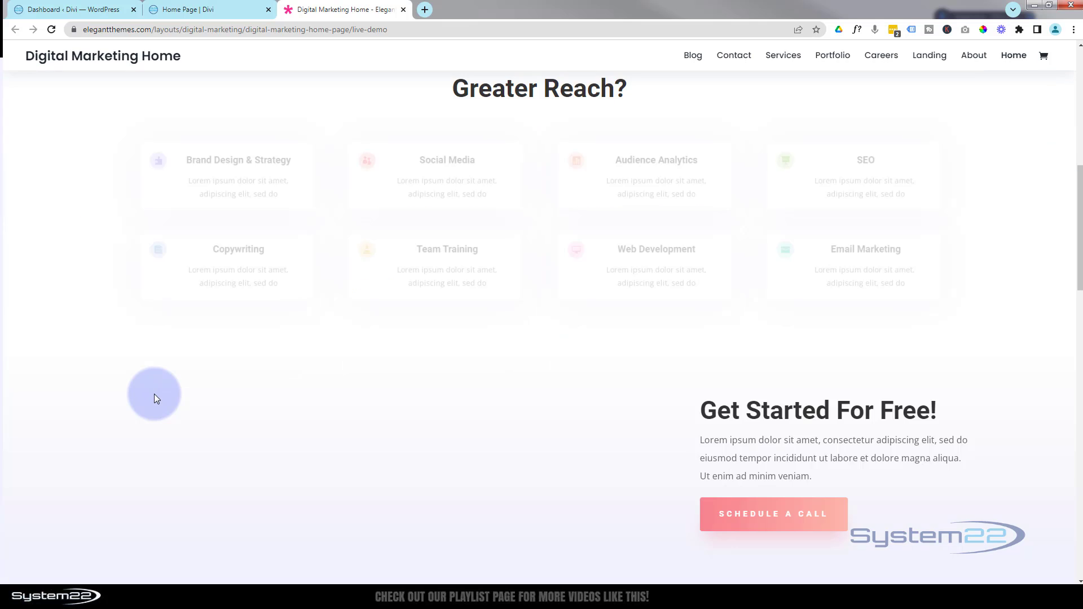
pyautogui.scroll(-10, 154, 394)
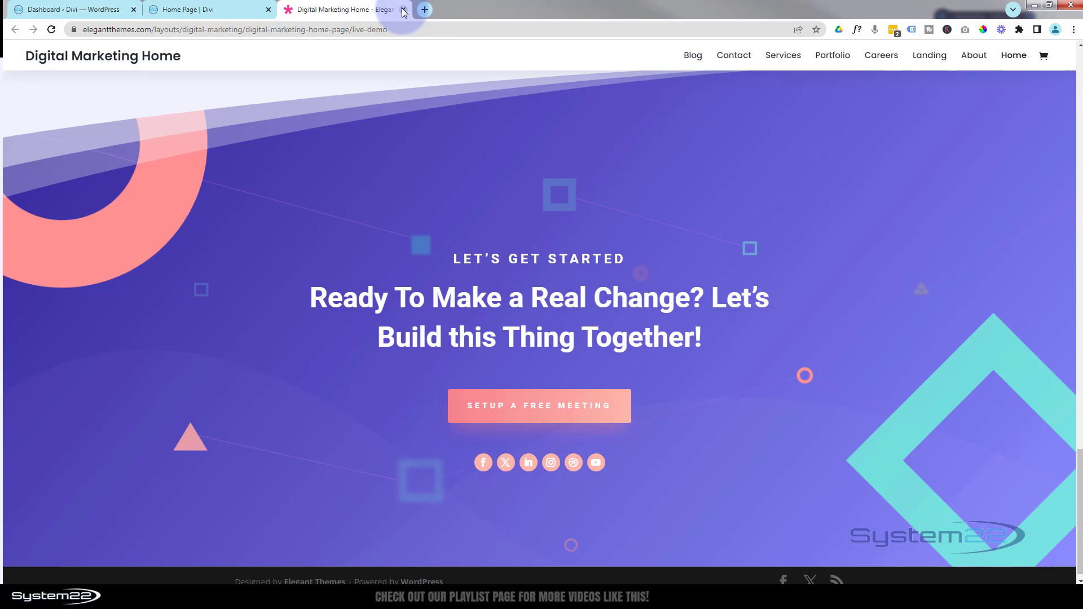
pyautogui.click(404, 10)
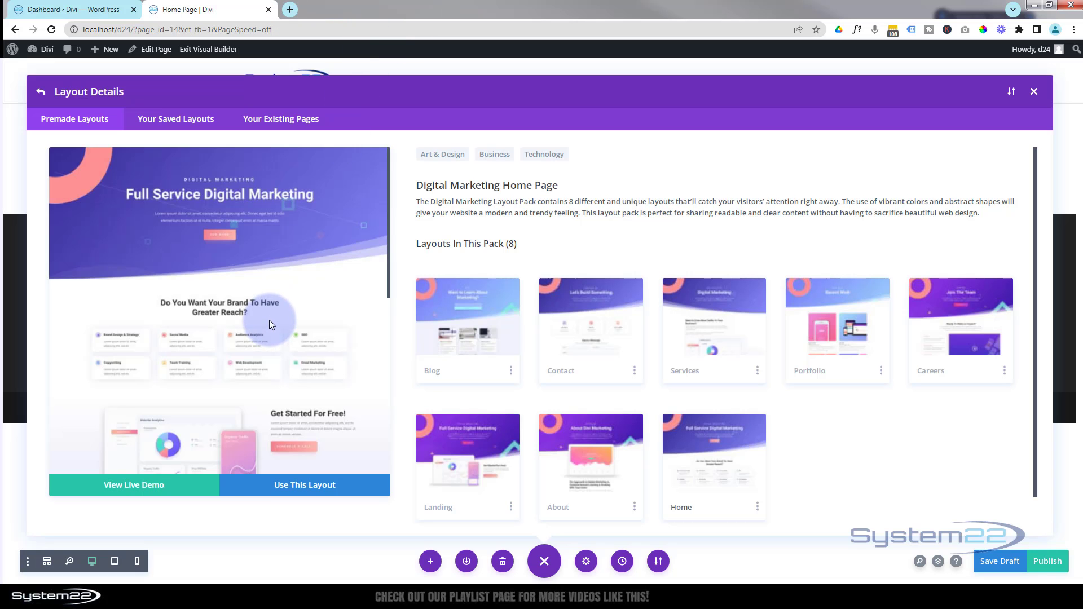
# Step: Load the Digital Marketing Home layout into the page and look over its sections
pyautogui.click(283, 489)
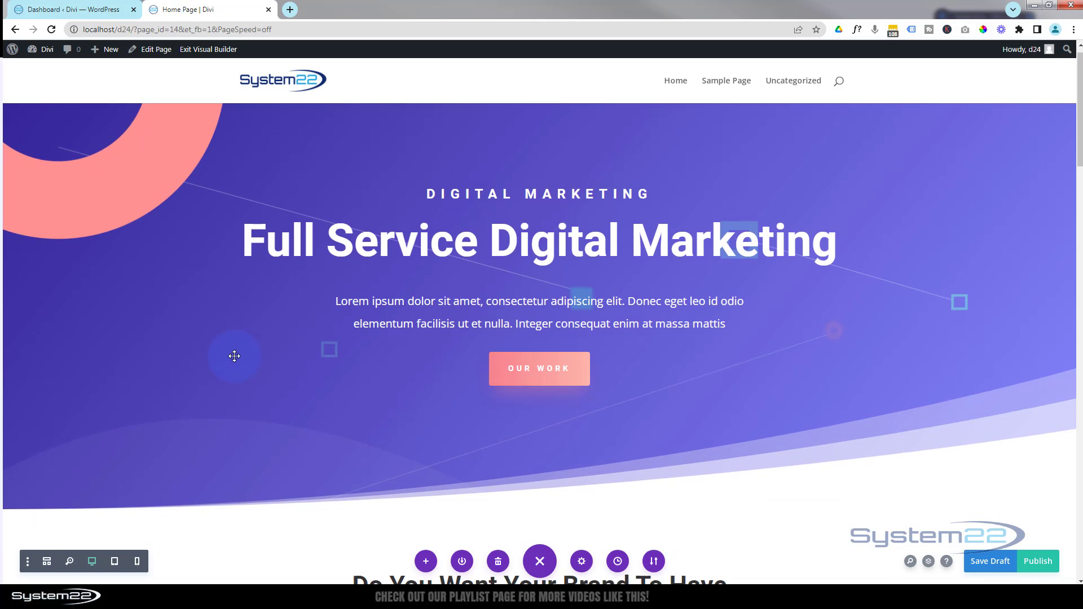
pyautogui.scroll(-10, 234, 356)
pyautogui.scroll(3, 234, 356)
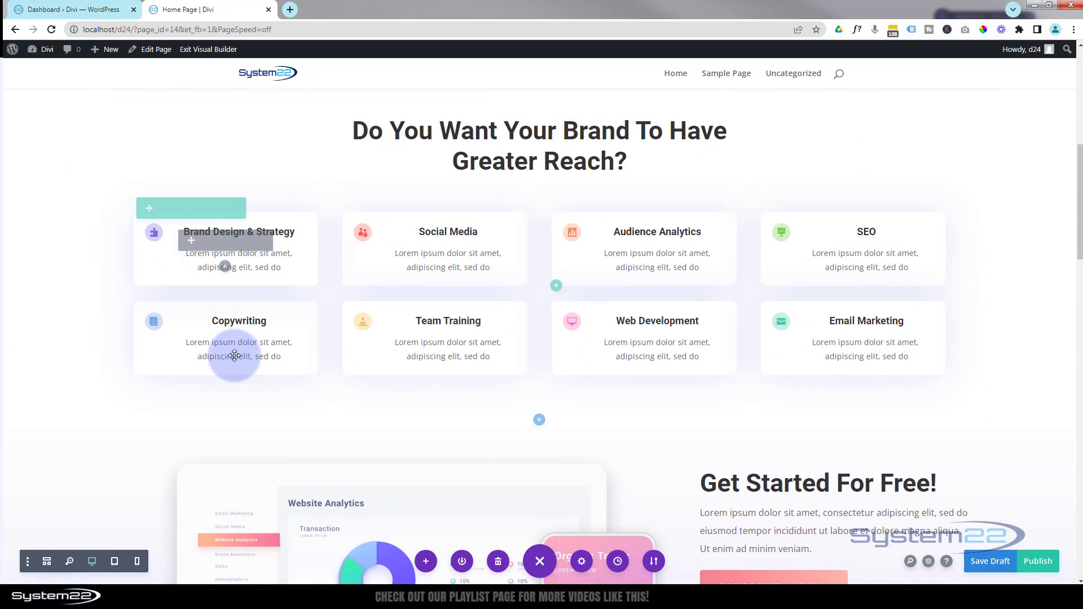
pyautogui.scroll(7, 234, 356)
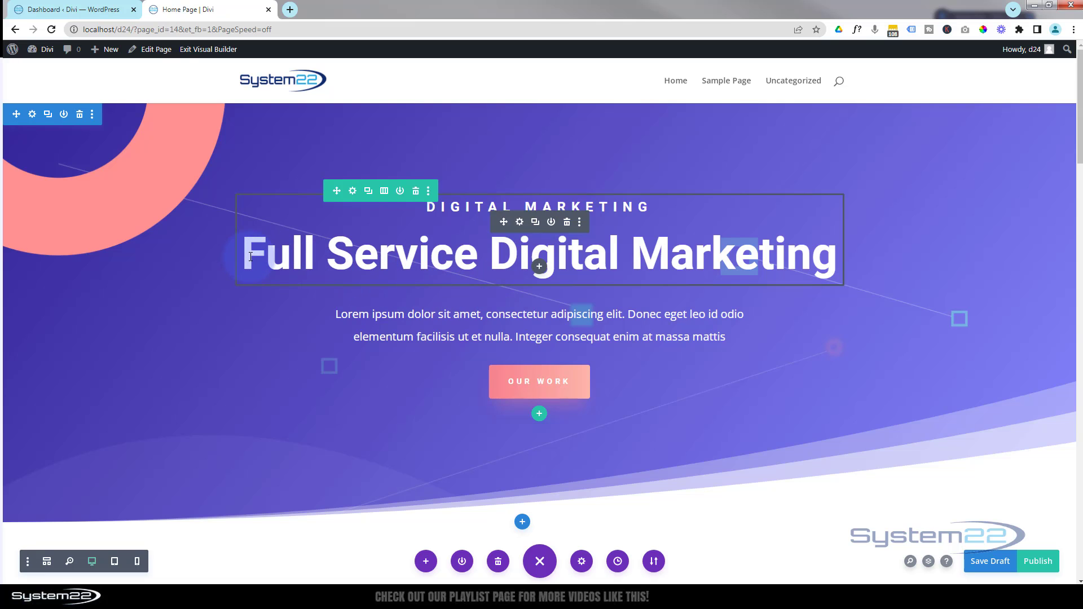
# Step: Replace the large heading in the hero section with the text System 22
pyautogui.moveTo(250, 257); pyautogui.dragTo(813, 242)
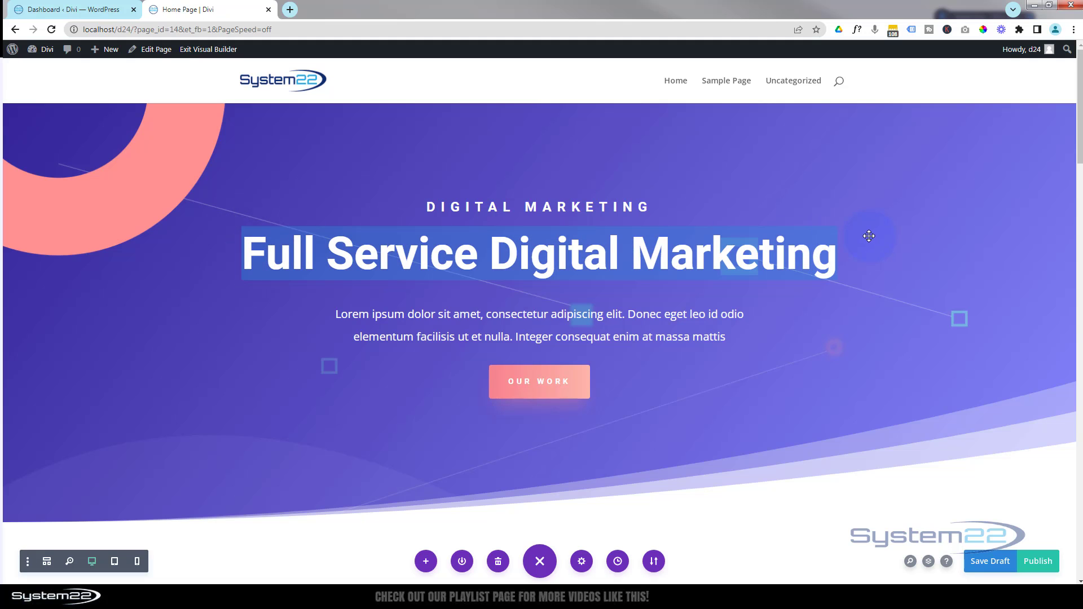
pyautogui.write('system22')
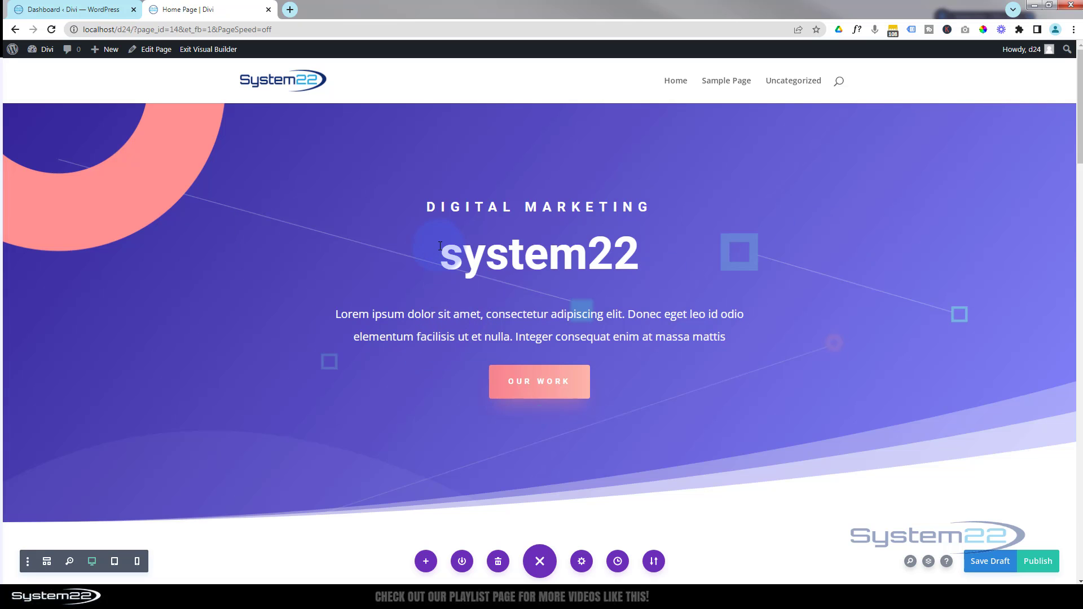
pyautogui.moveTo(453, 255); pyautogui.dragTo(446, 254)
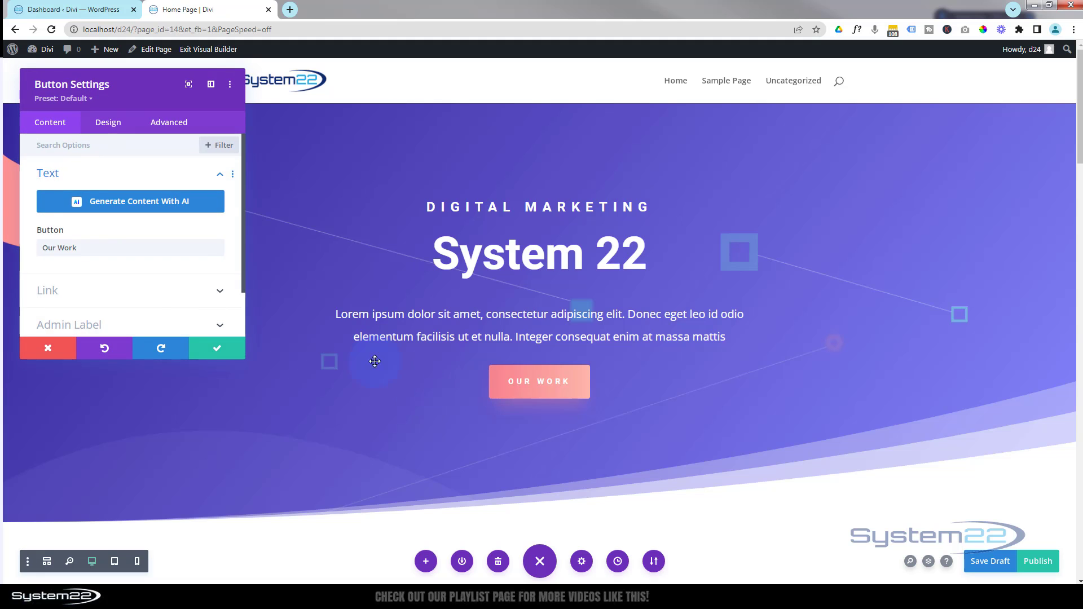
# Step: Examine the hero button's text, link URL and link target options, and close its settings
pyautogui.tripleClick(81, 251)
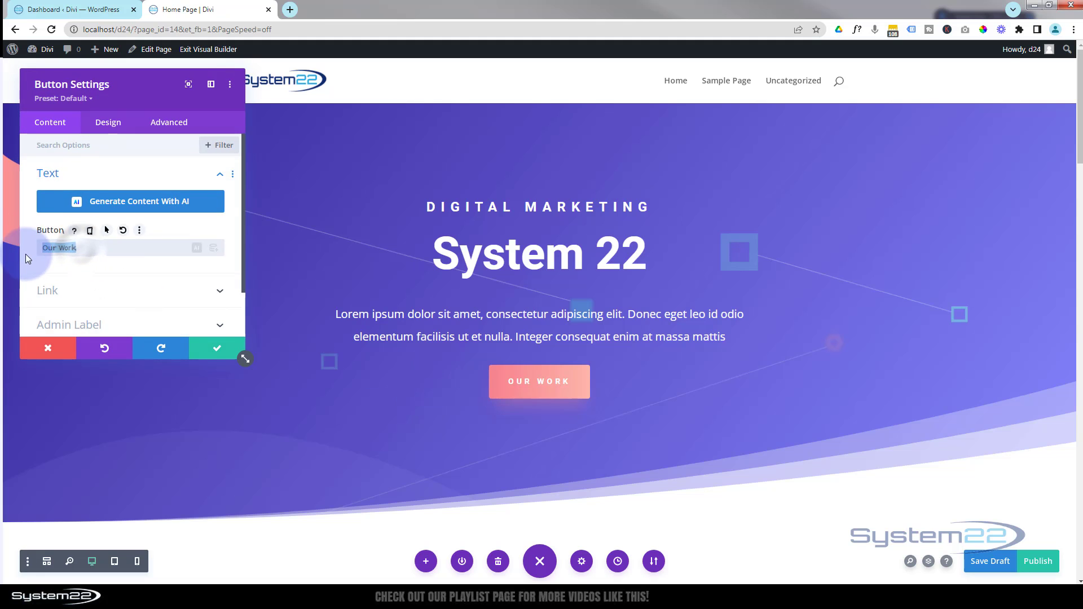
pyautogui.click(99, 291)
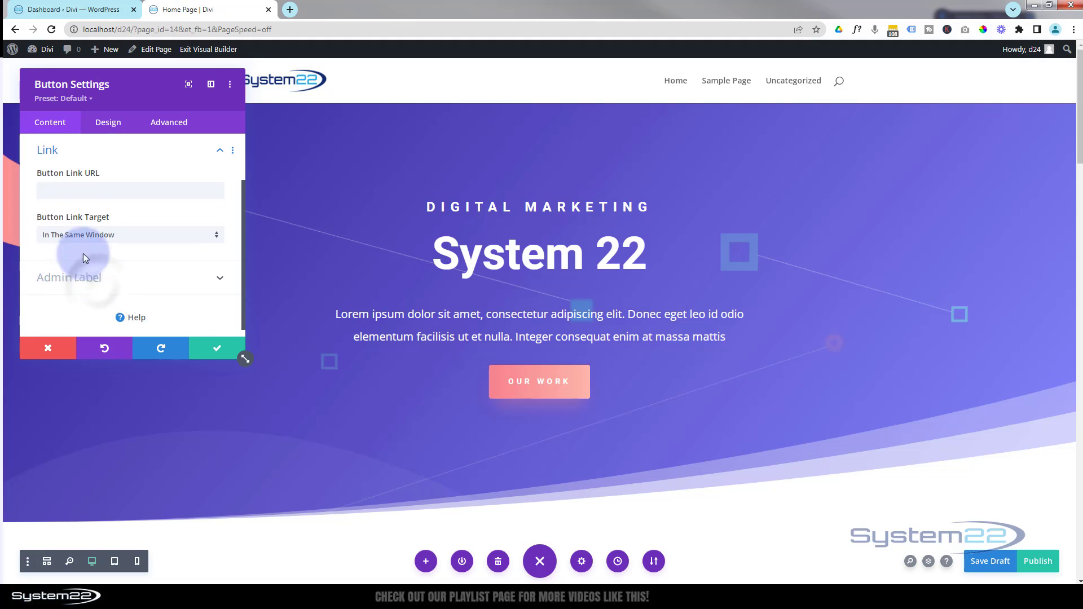
pyautogui.click(45, 195)
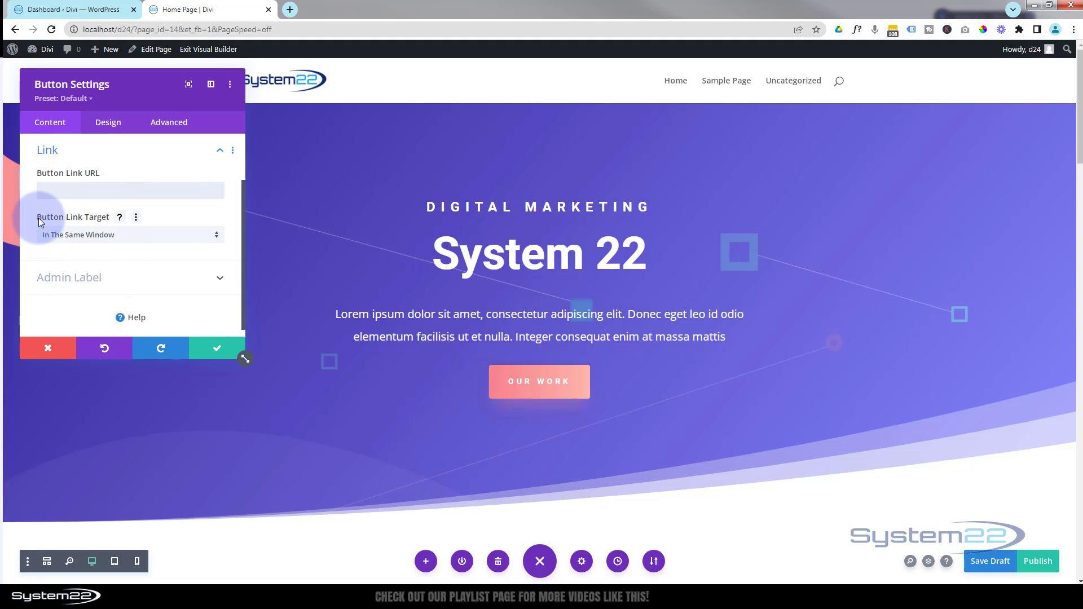
pyautogui.click(117, 237)
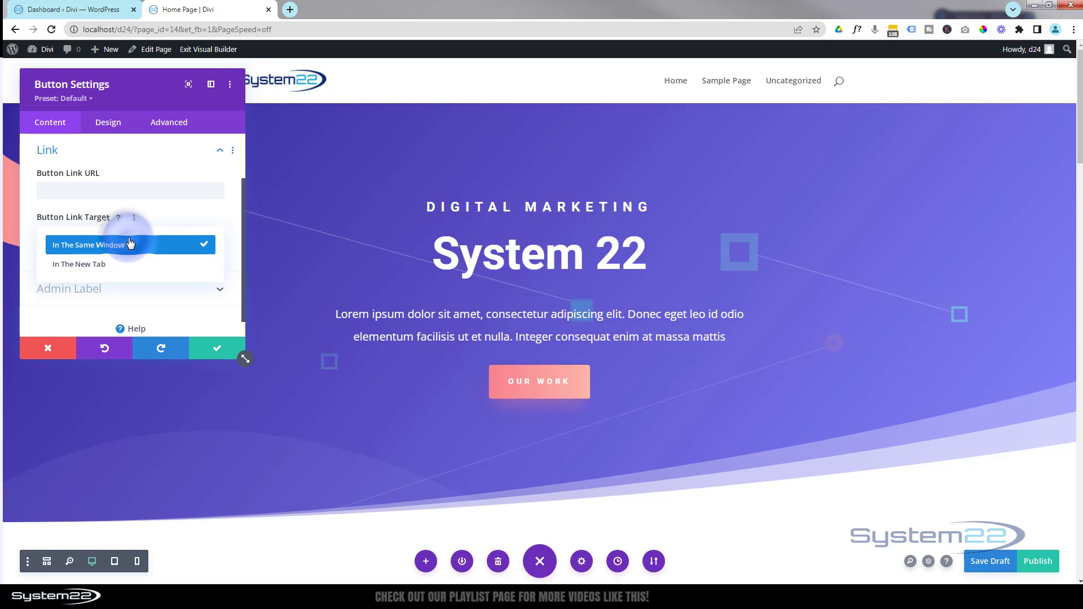
pyautogui.click(28, 226)
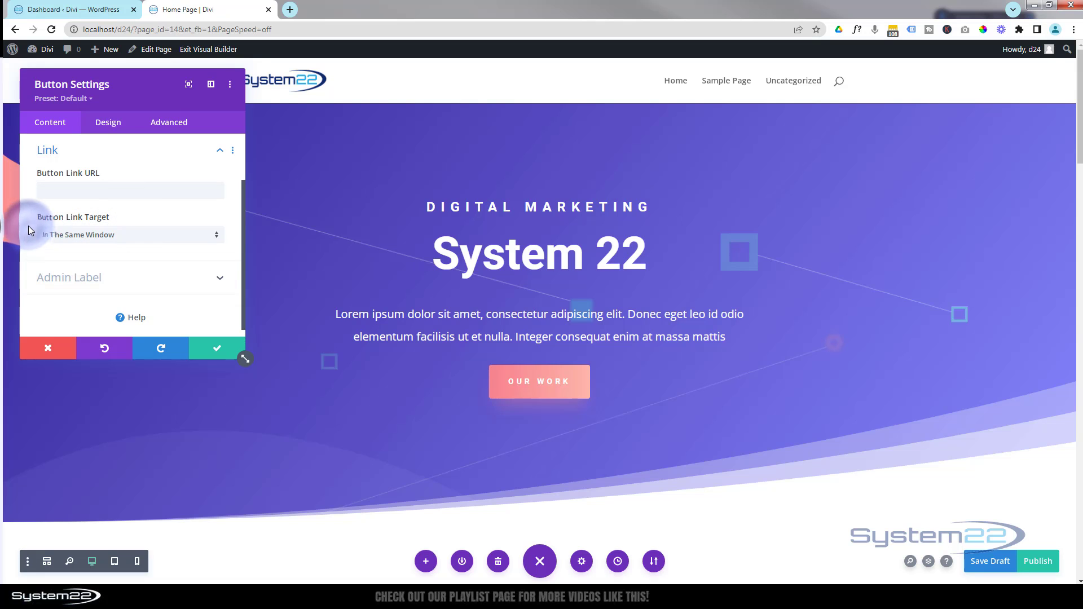
pyautogui.click(217, 353)
# Step: Insert a single-column row beneath the "Do You Want Your Brand To Have Greater Reach?" heading
pyautogui.scroll(-4, 217, 350)
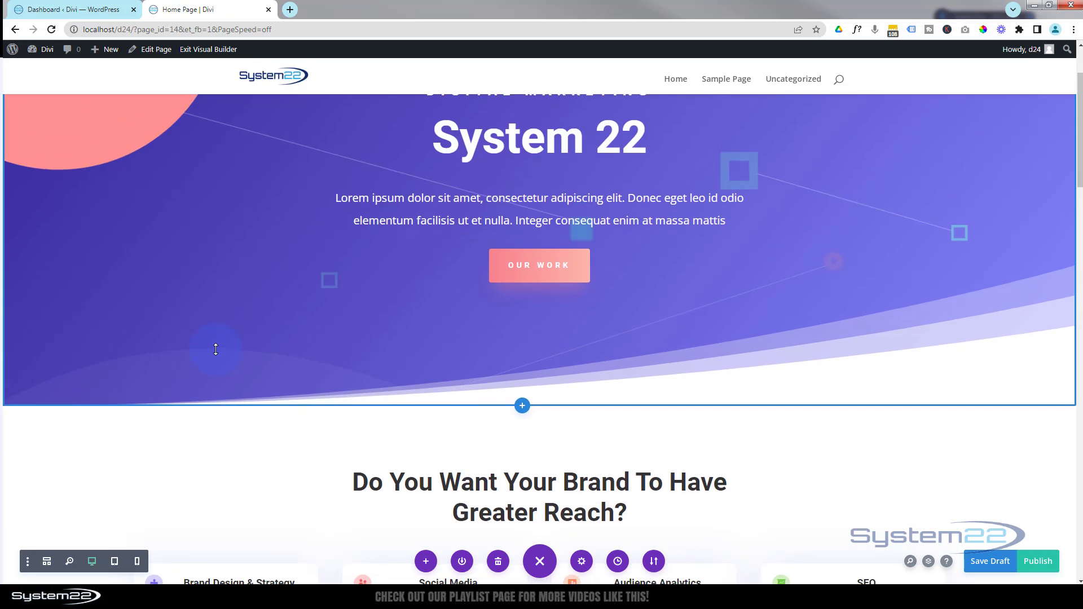
pyautogui.scroll(-2, 216, 350)
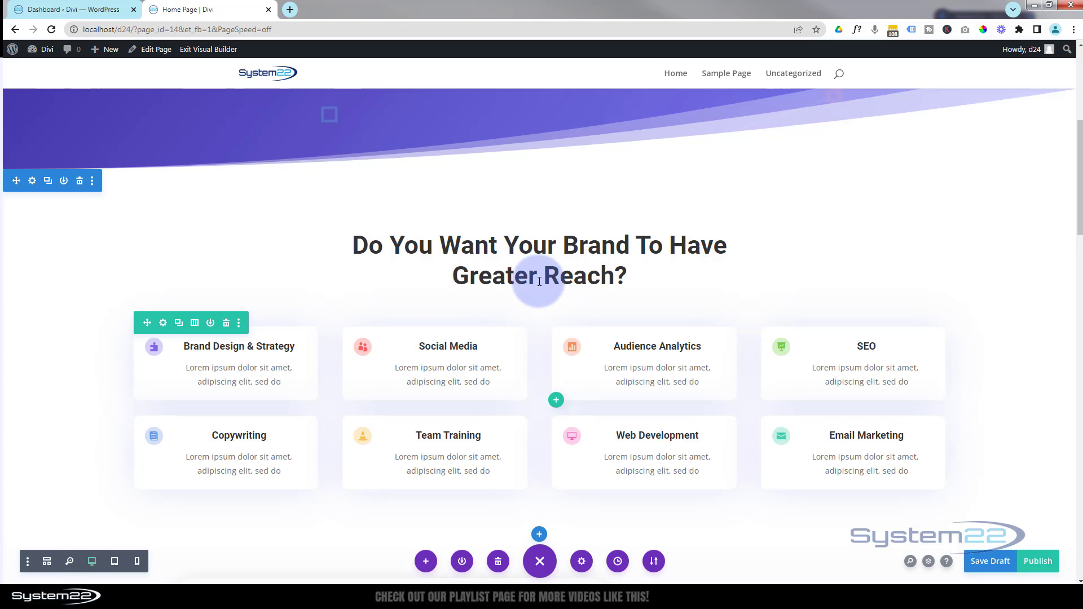
pyautogui.scroll(4, 536, 279)
pyautogui.scroll(-2, 538, 280)
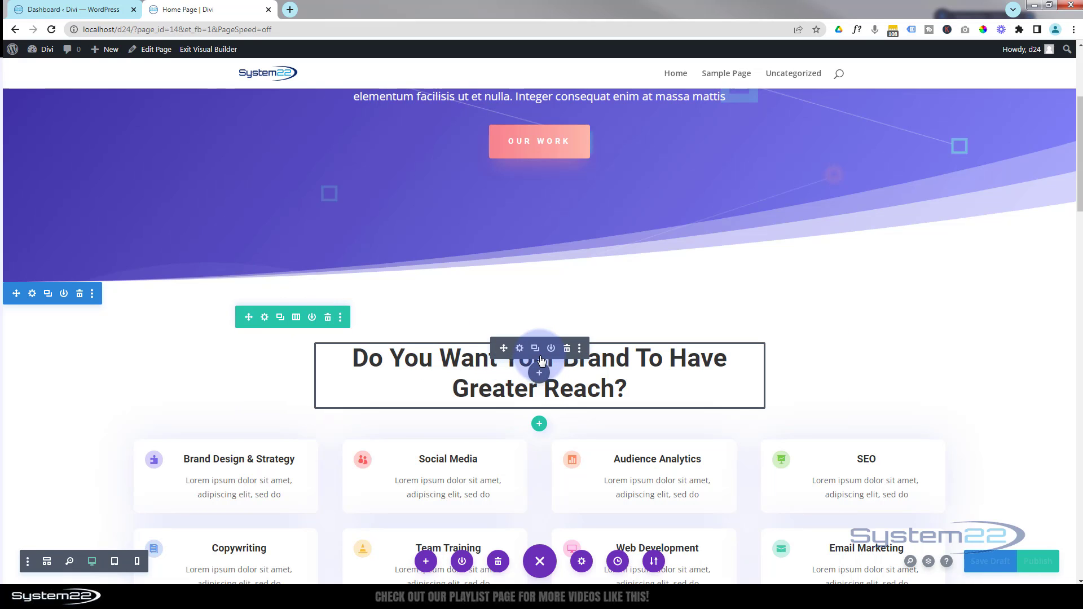
pyautogui.click(540, 424)
pyautogui.click(587, 222)
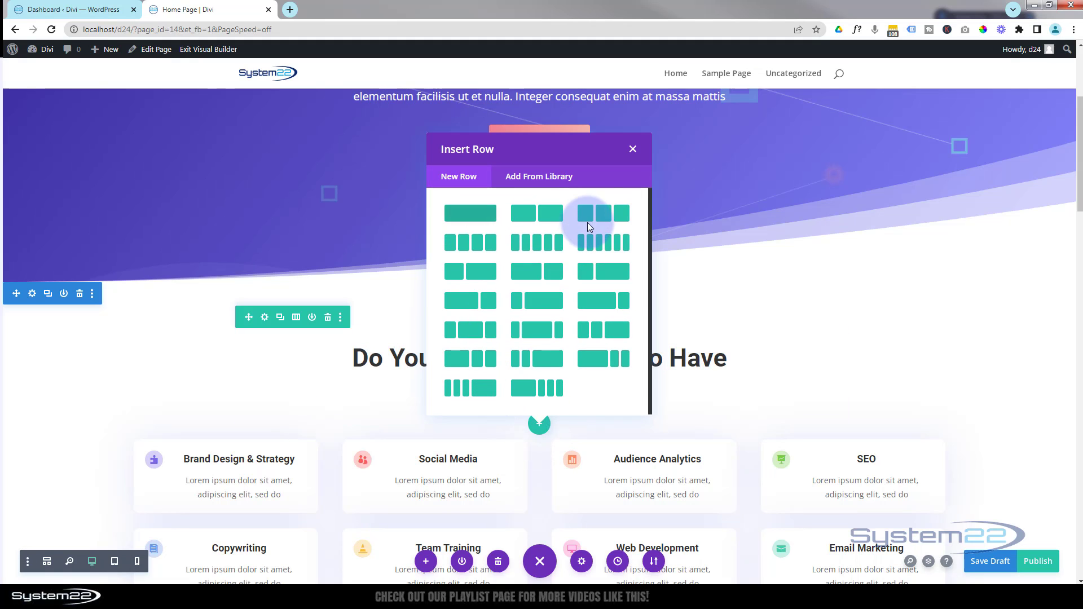
pyautogui.click(474, 214)
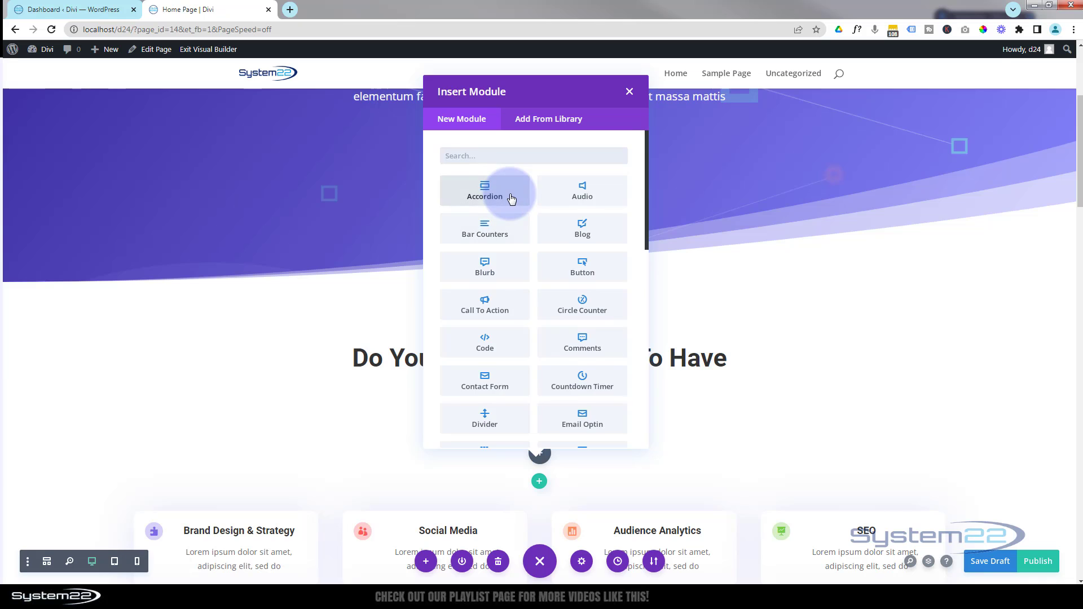
# Step: Add a Heading module to the new row above the service blurbs
pyautogui.scroll(-2, 511, 199)
pyautogui.scroll(-5, 511, 197)
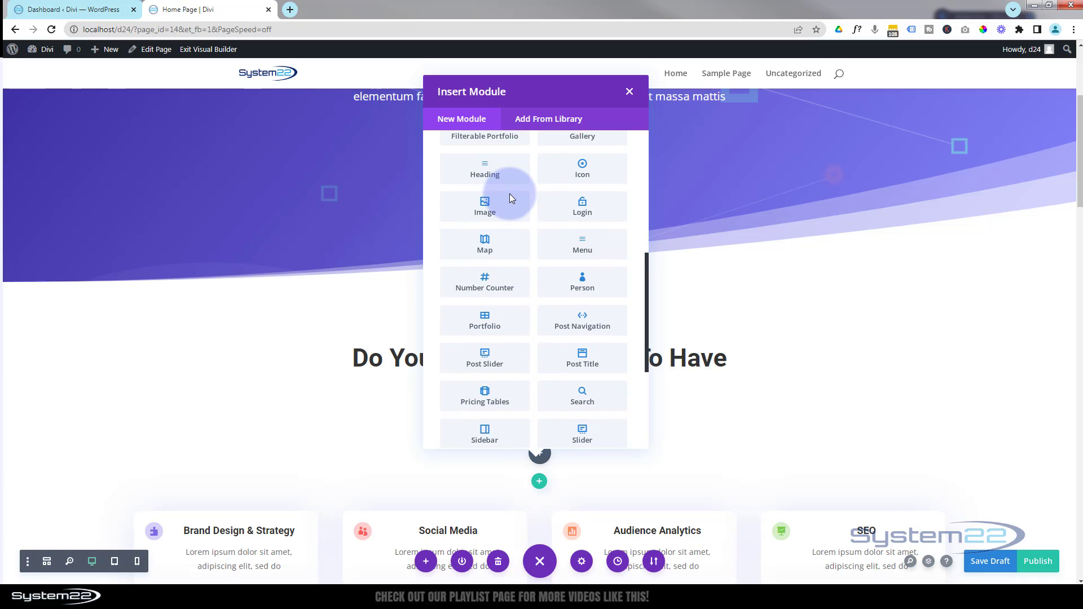
pyautogui.scroll(-3, 509, 194)
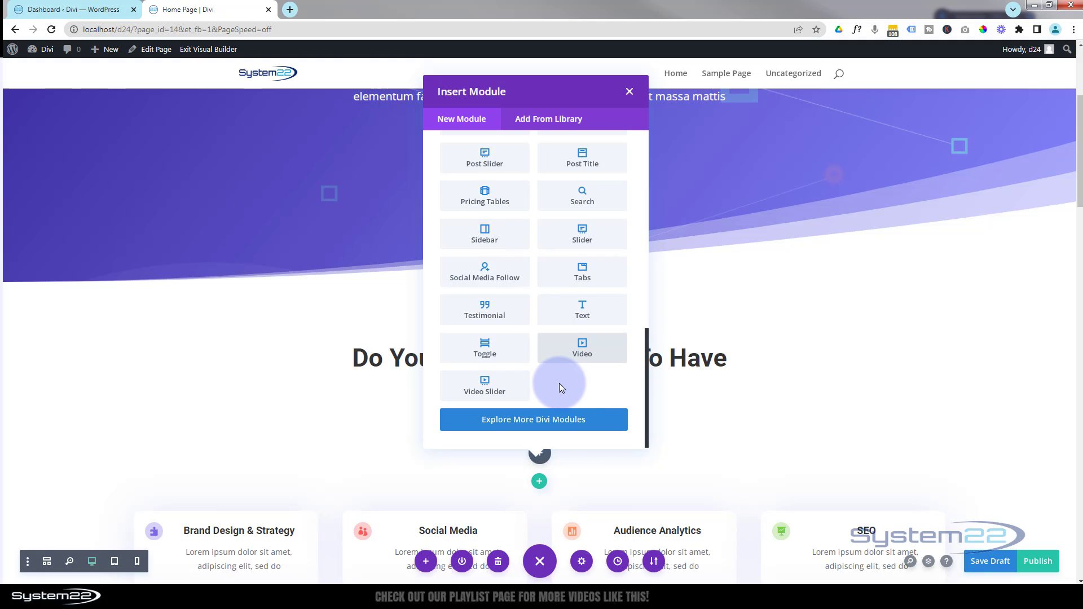
pyautogui.scroll(3, 560, 384)
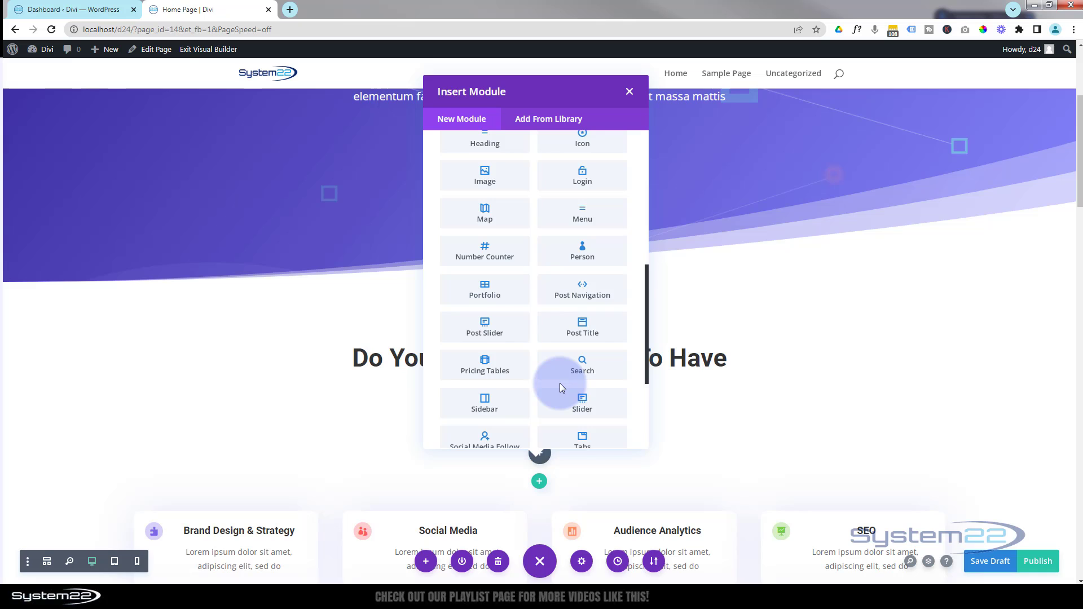
pyautogui.click(483, 145)
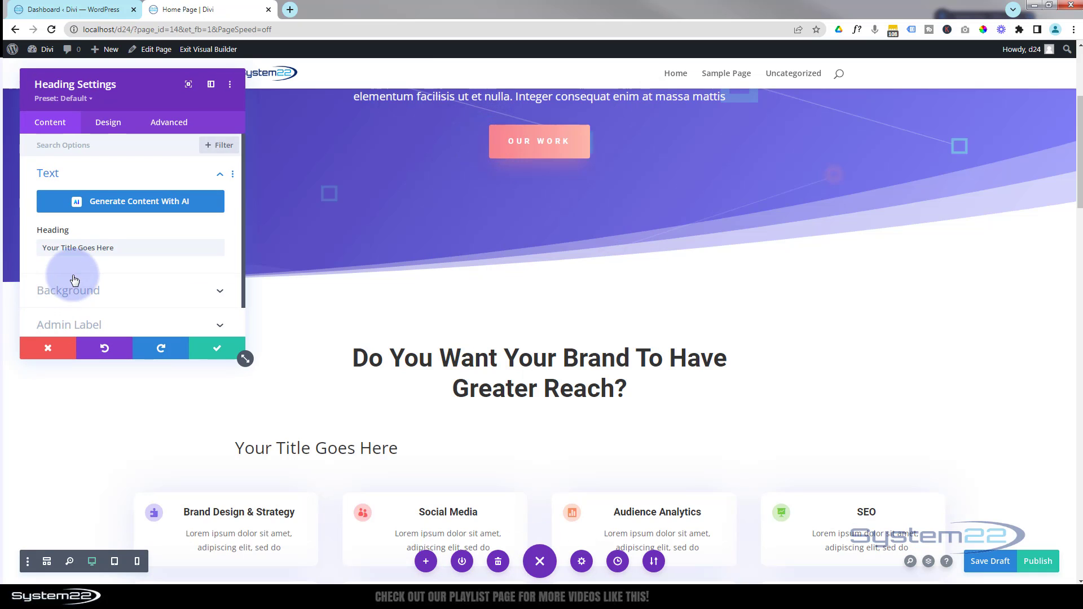
# Step: Set the new heading's text to System 22 and move its settings window closer to the heading
pyautogui.tripleClick(79, 248)
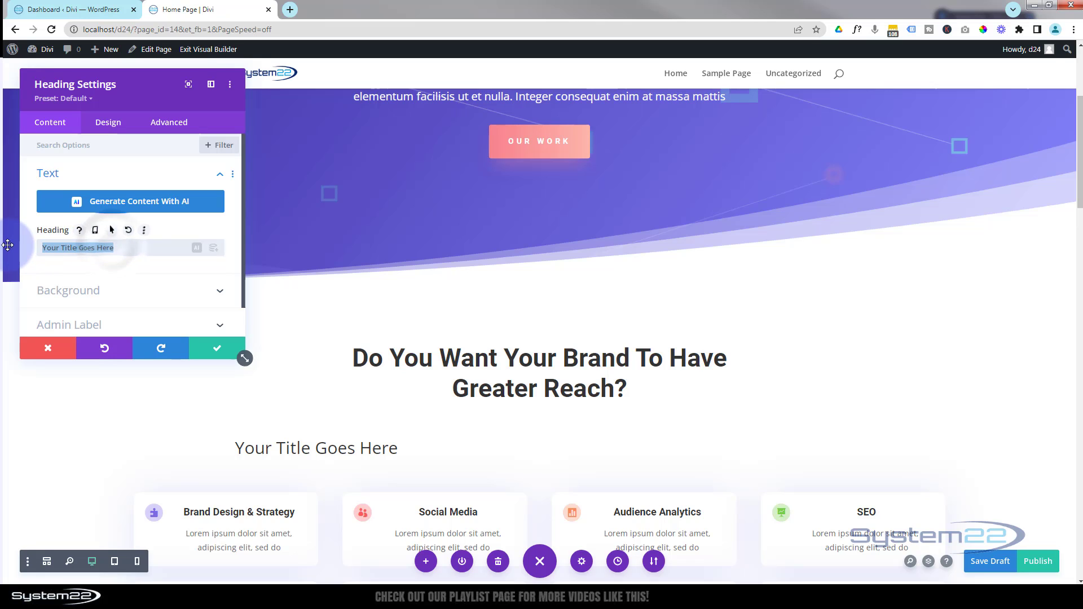
pyautogui.write('Systen')
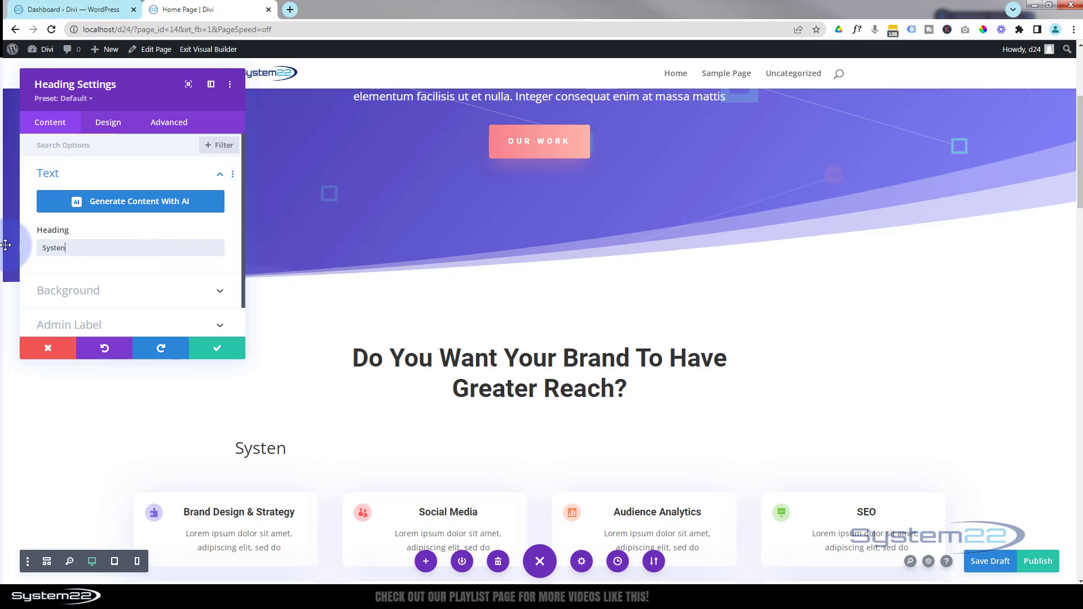
pyautogui.click(88, 295)
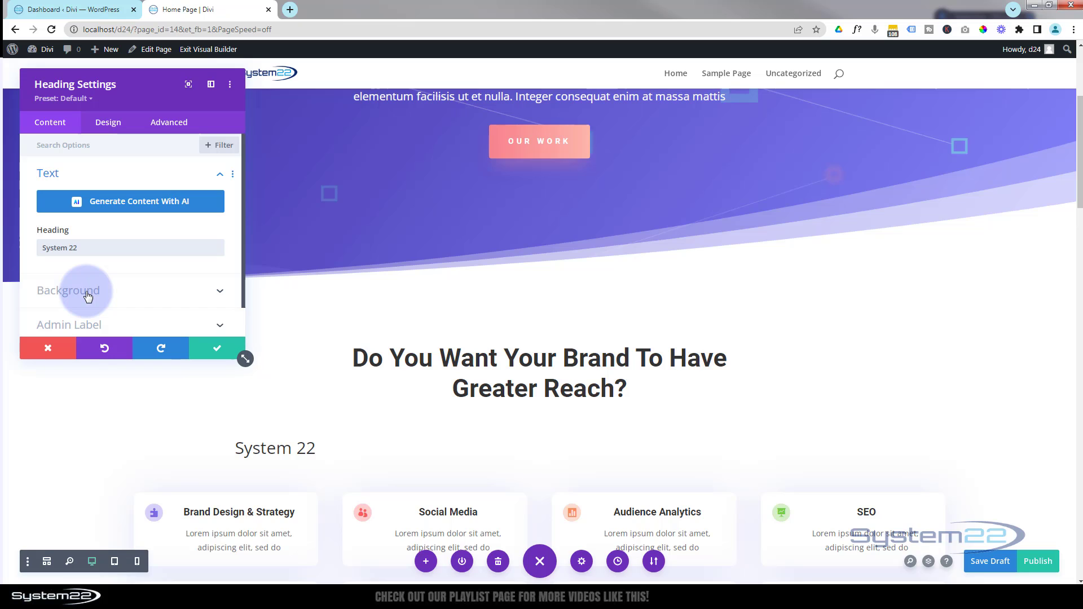
pyautogui.moveTo(163, 98); pyautogui.dragTo(579, 234)
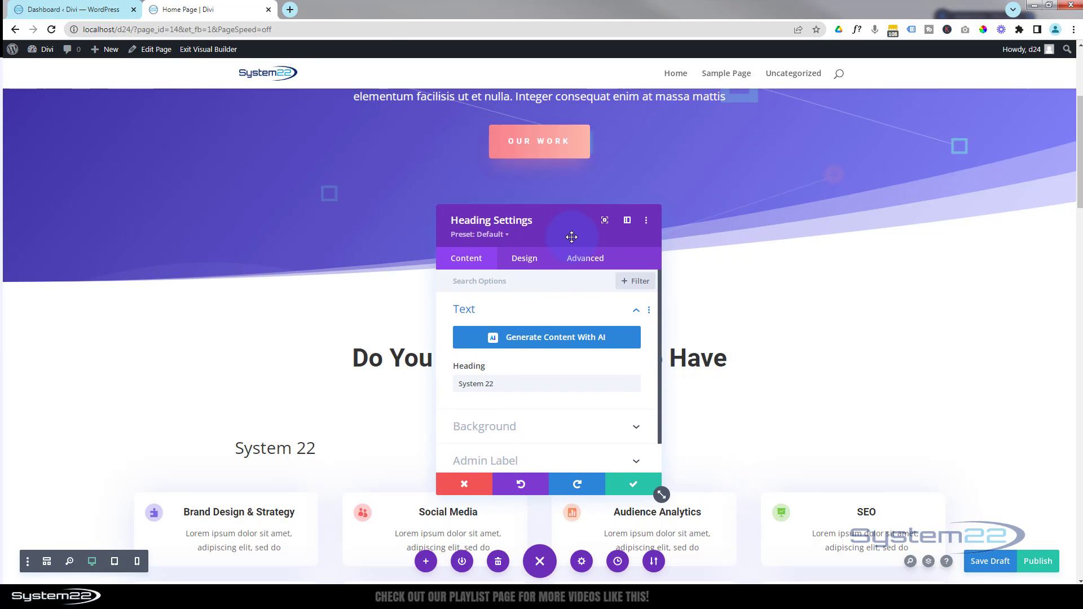
pyautogui.click(308, 449)
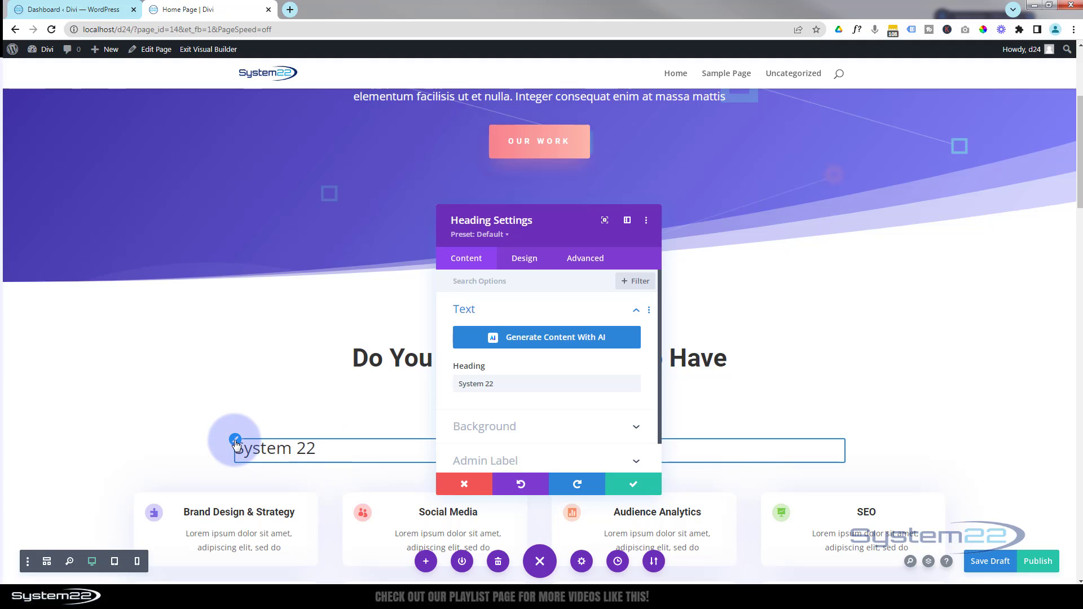
# Step: Style the new heading's text as uppercase, with Bold weight and centered alignment
pyautogui.click(524, 259)
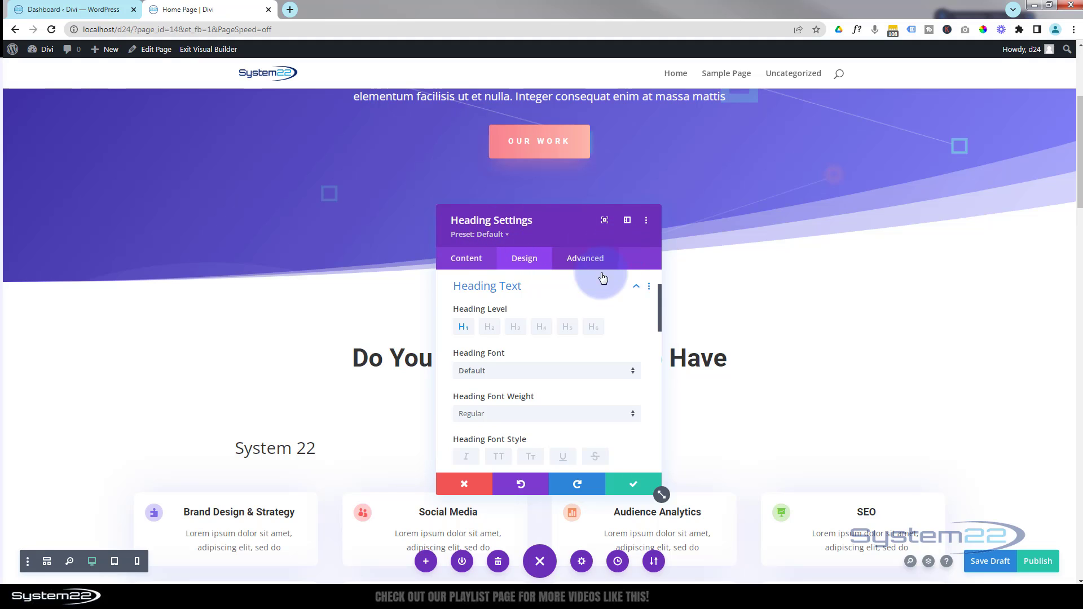
pyautogui.scroll(-3, 572, 329)
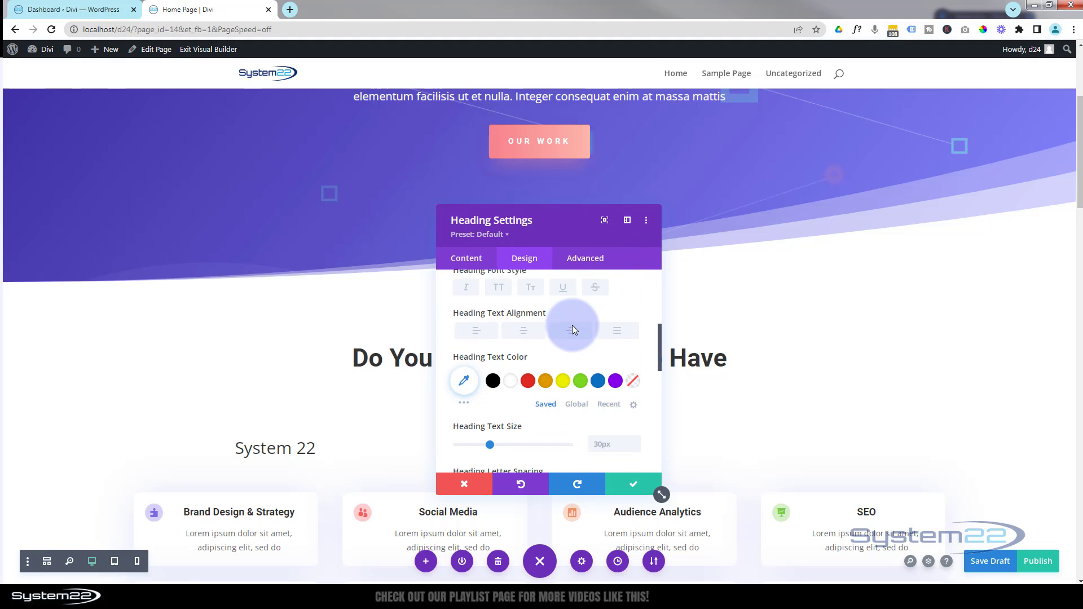
pyautogui.scroll(1, 572, 330)
pyautogui.click(499, 345)
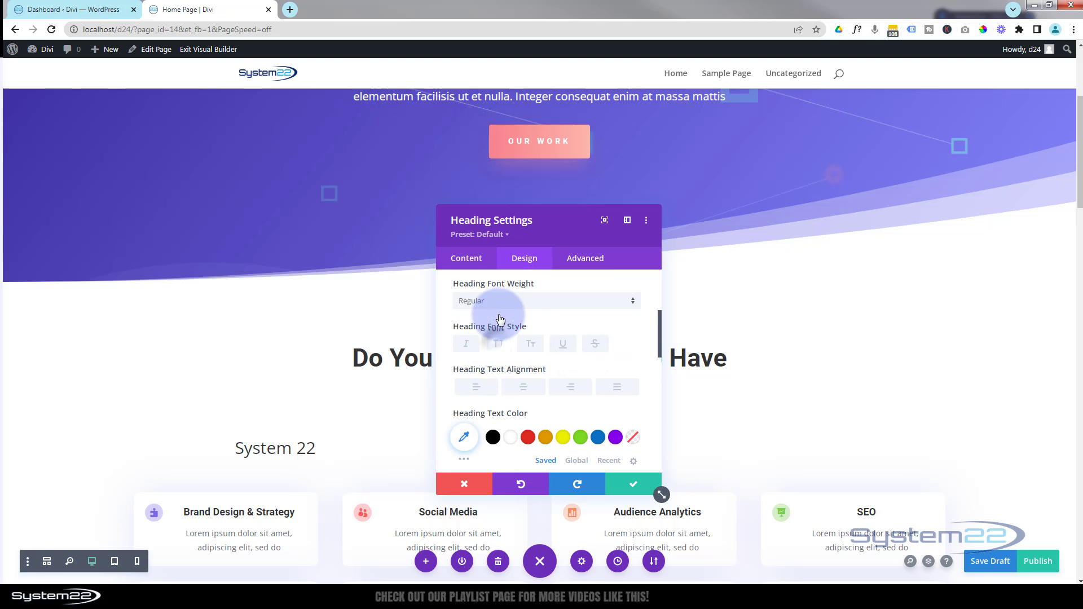
pyautogui.click(501, 302)
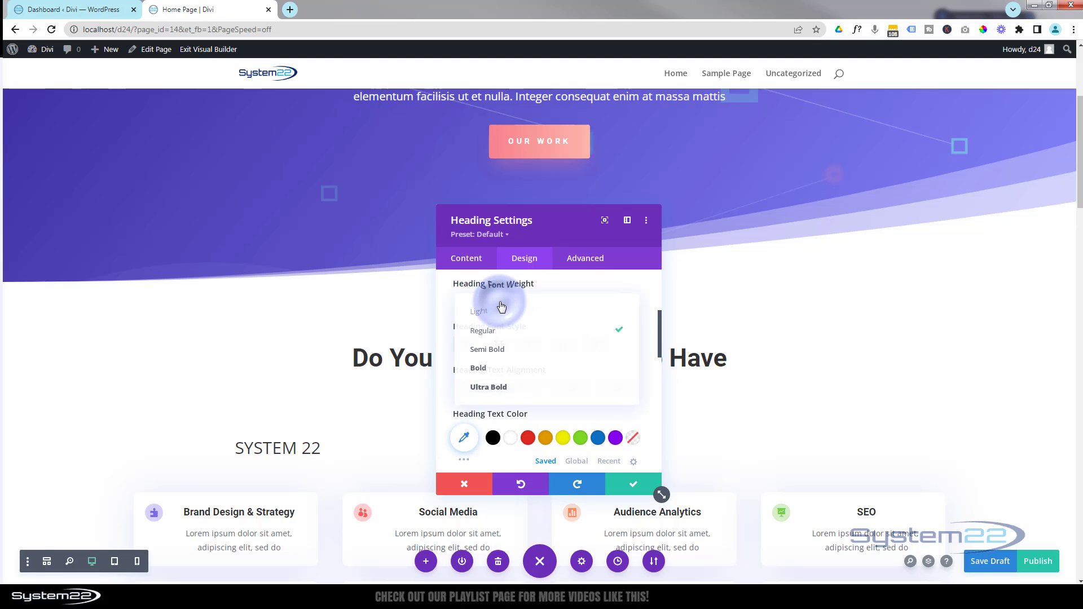
pyautogui.click(491, 368)
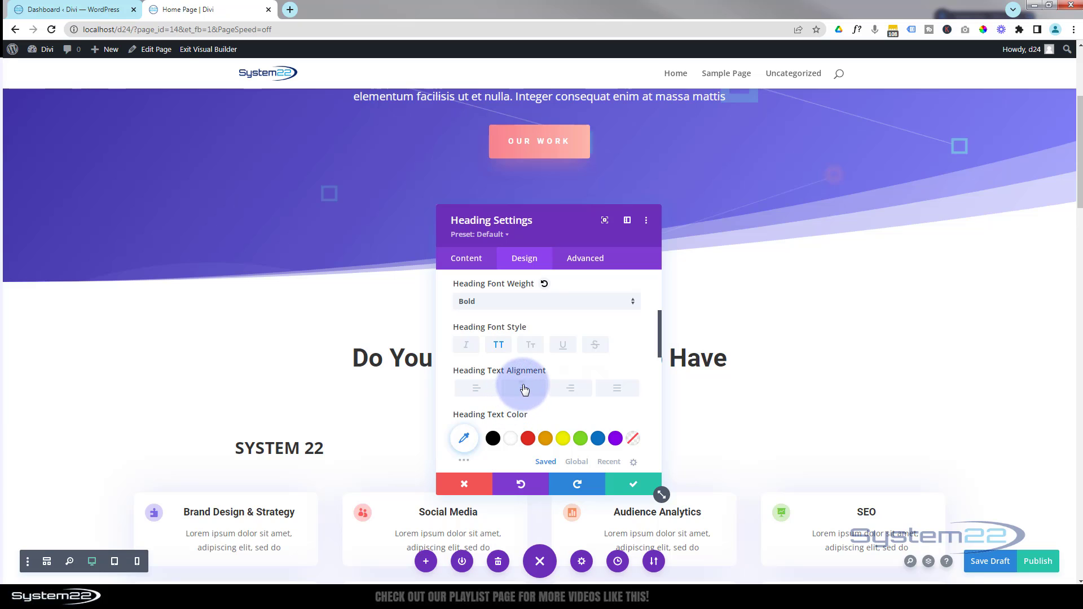
pyautogui.click(524, 389)
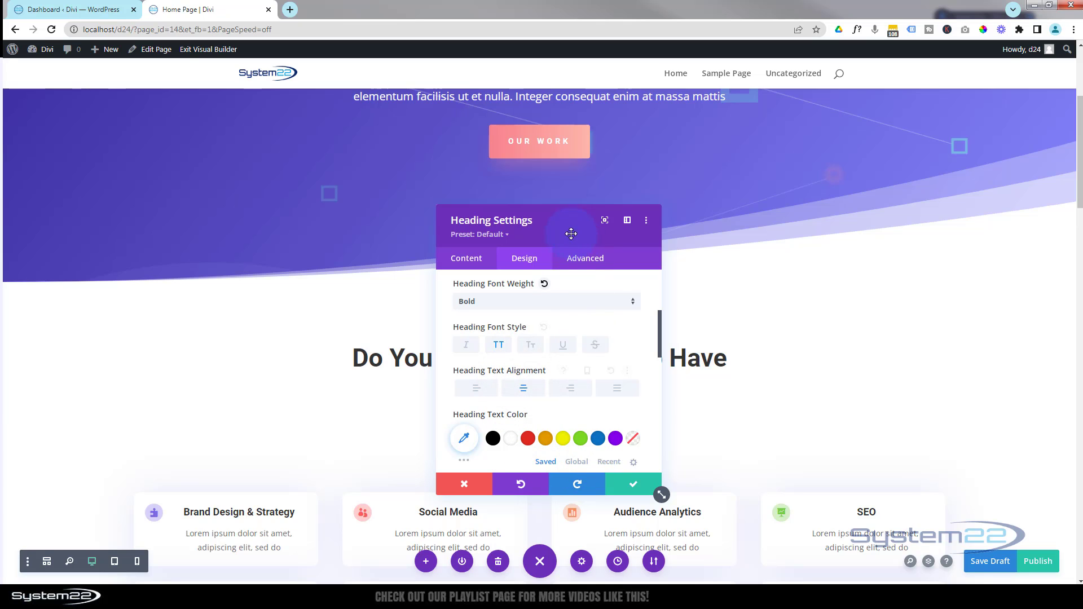
# Step: Try the new heading in blue #0c71c3 at 58px, and discard all changes to the module
pyautogui.moveTo(571, 233); pyautogui.dragTo(289, 190)
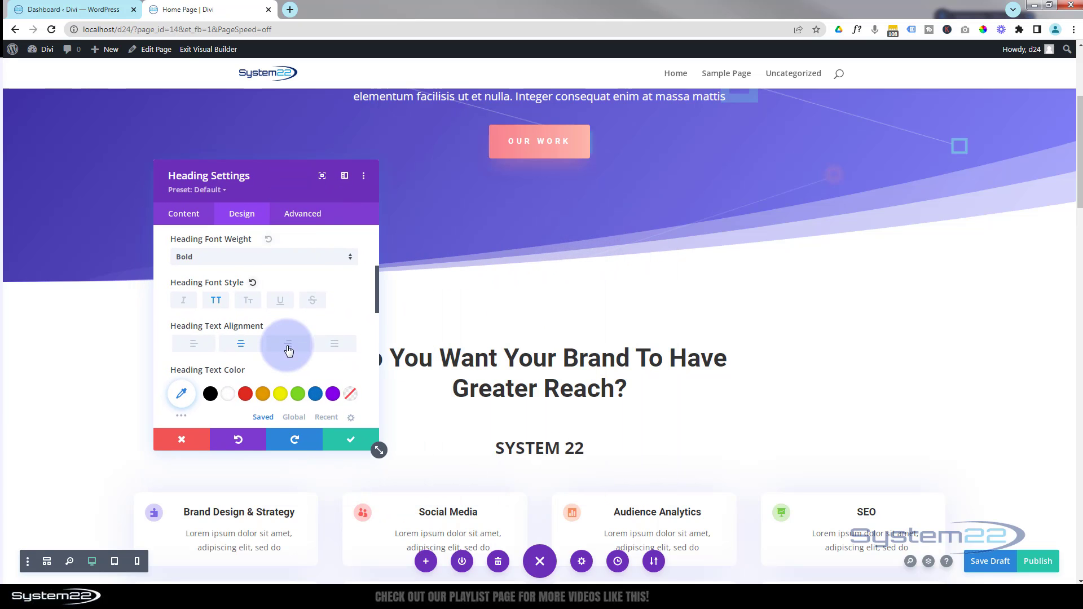
pyautogui.scroll(-1, 289, 350)
pyautogui.click(316, 338)
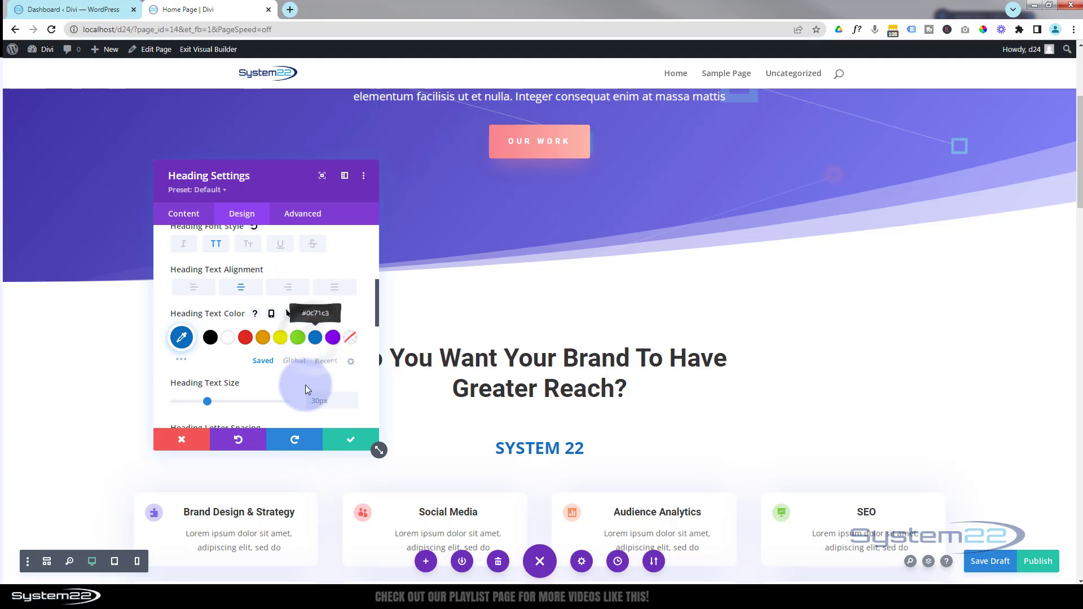
pyautogui.moveTo(208, 404); pyautogui.dragTo(238, 402)
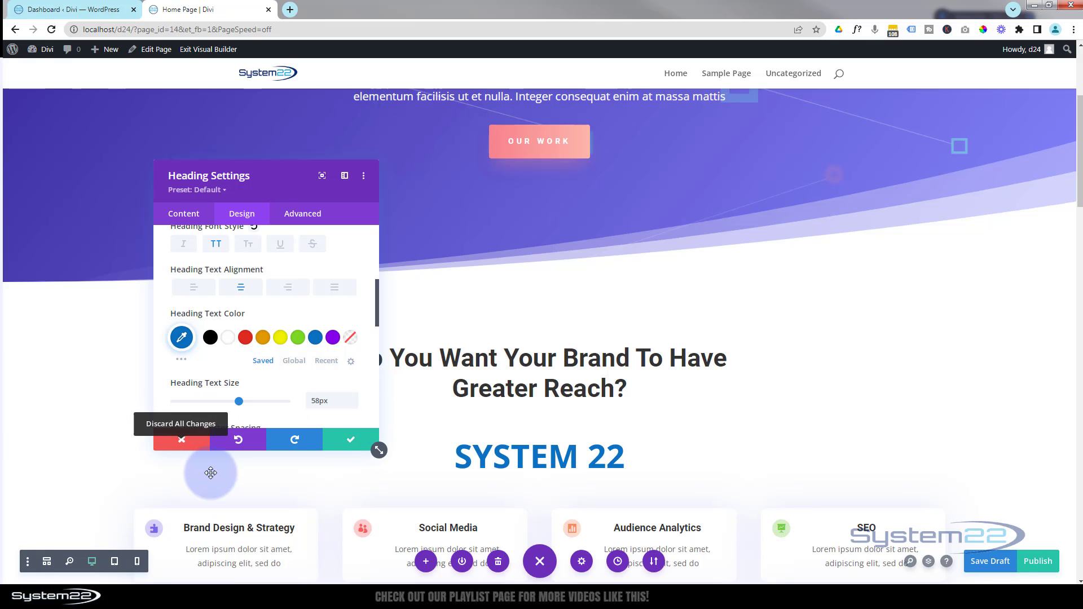
pyautogui.click(187, 446)
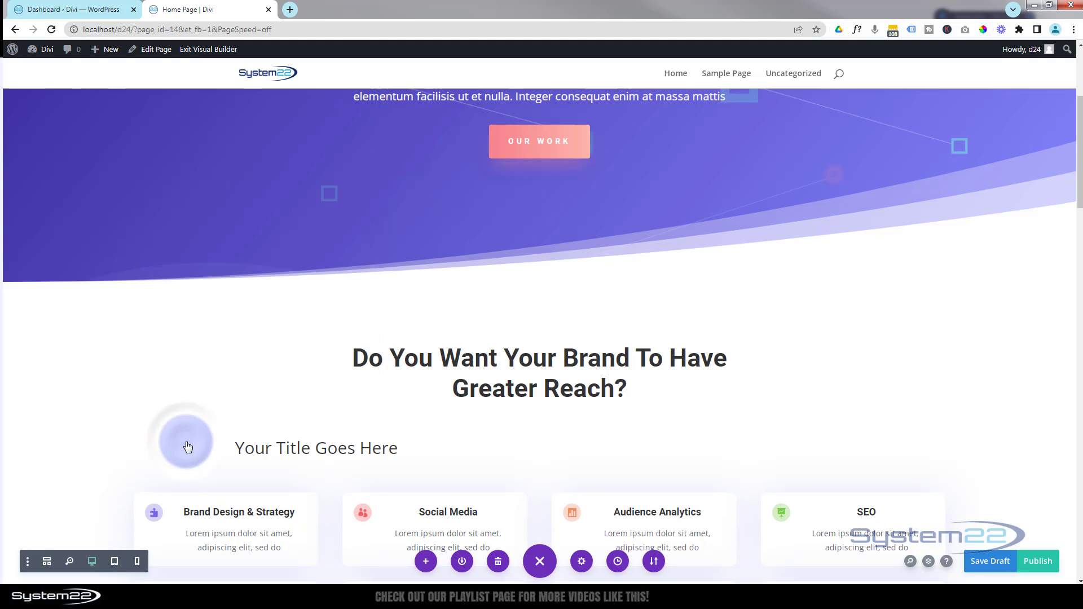
# Step: Delete the placeholder Heading module and the row that contains it
pyautogui.moveTo(262, 449)
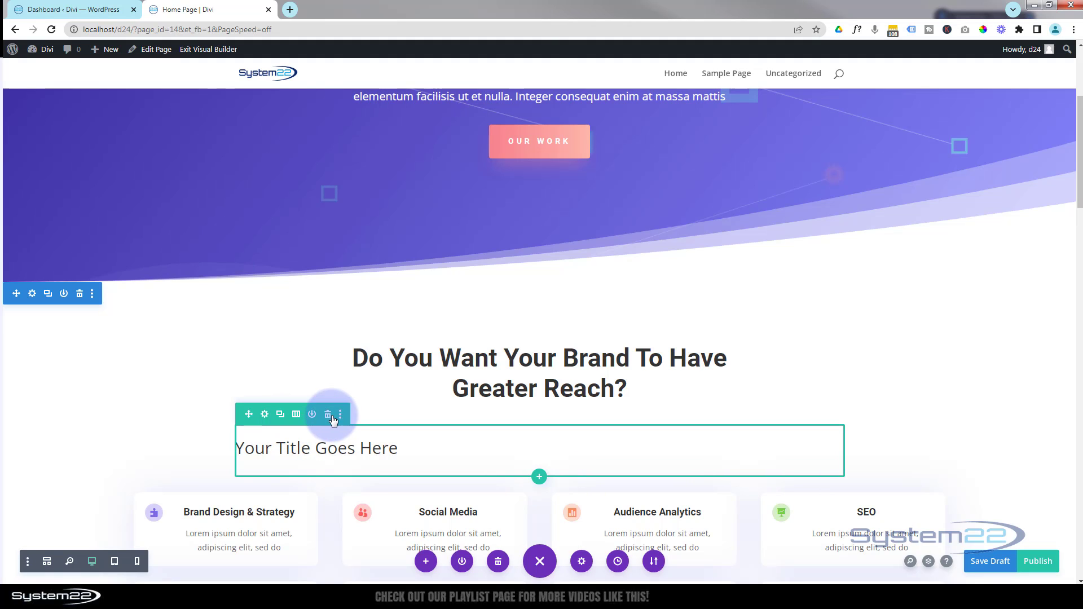
pyautogui.moveTo(437, 447)
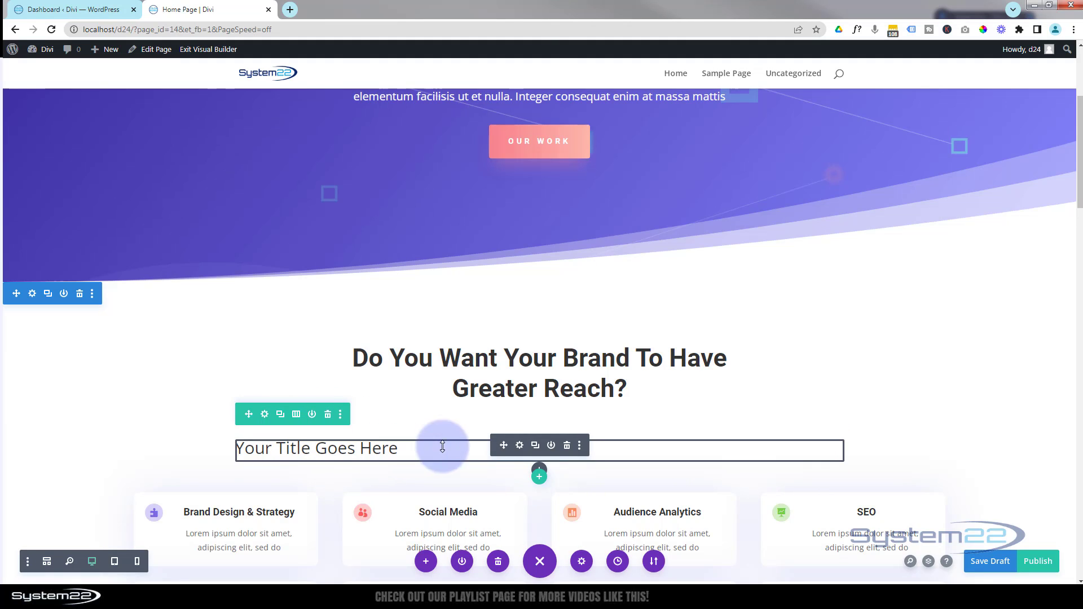
pyautogui.click(568, 446)
pyautogui.click(328, 416)
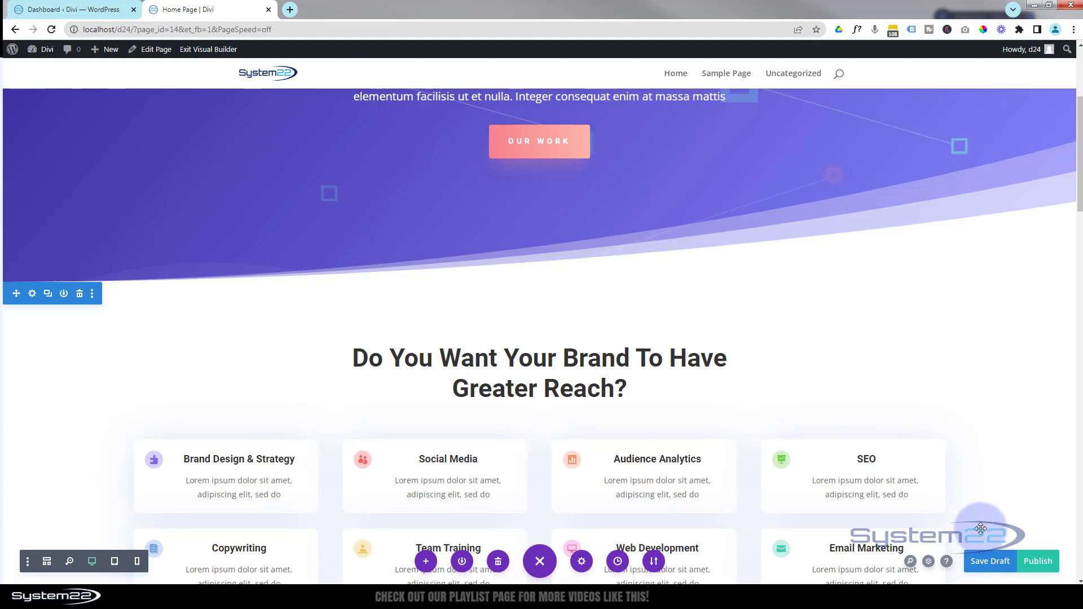
# Step: Save and publish the home page, and exit the Visual Builder to the live page
pyautogui.click(984, 565)
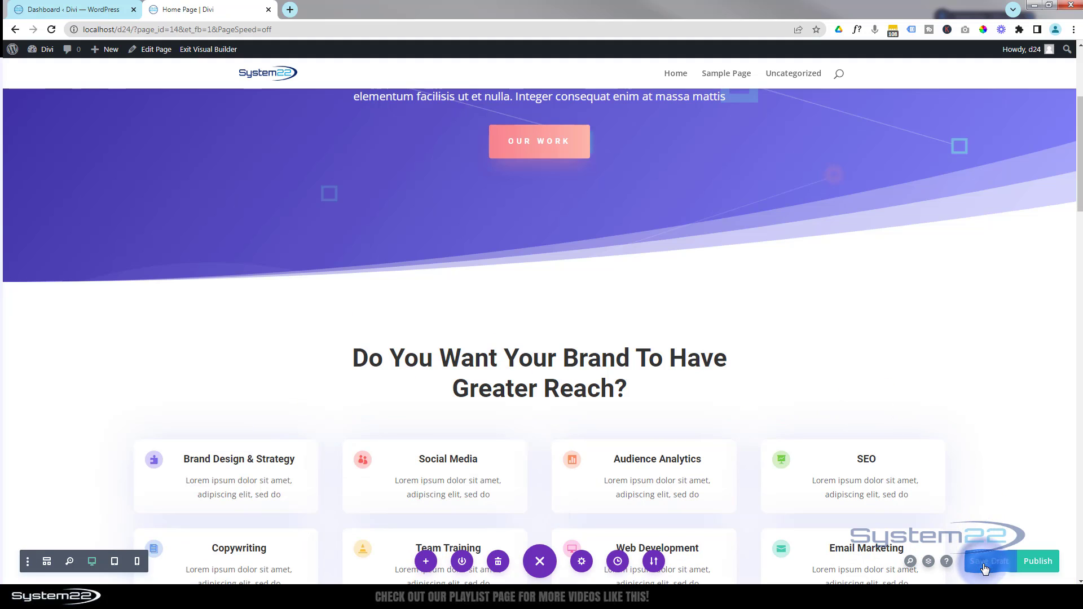
pyautogui.click(1037, 564)
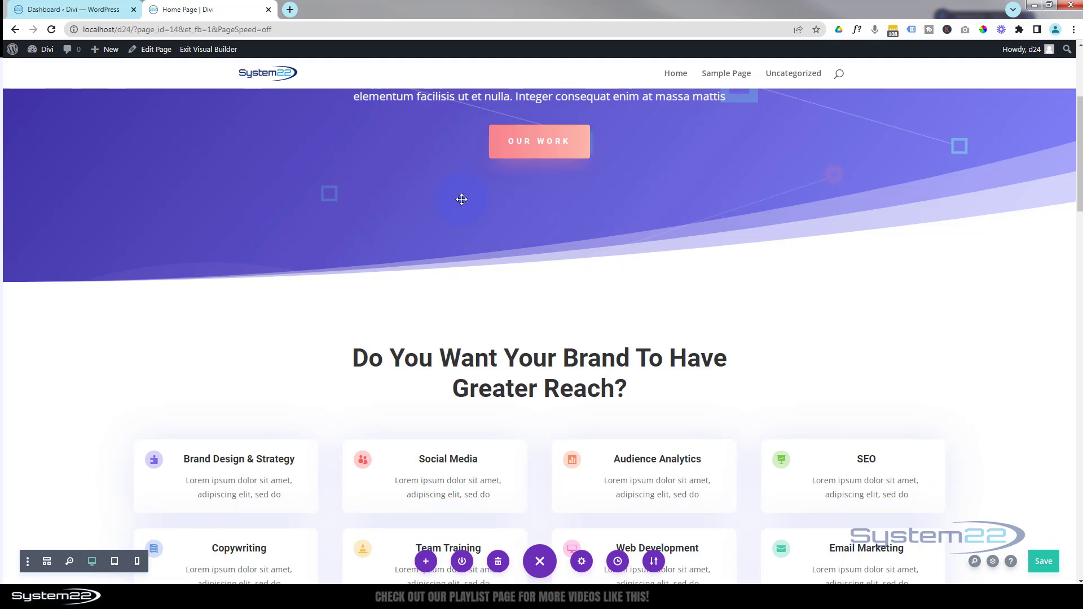
pyautogui.click(192, 51)
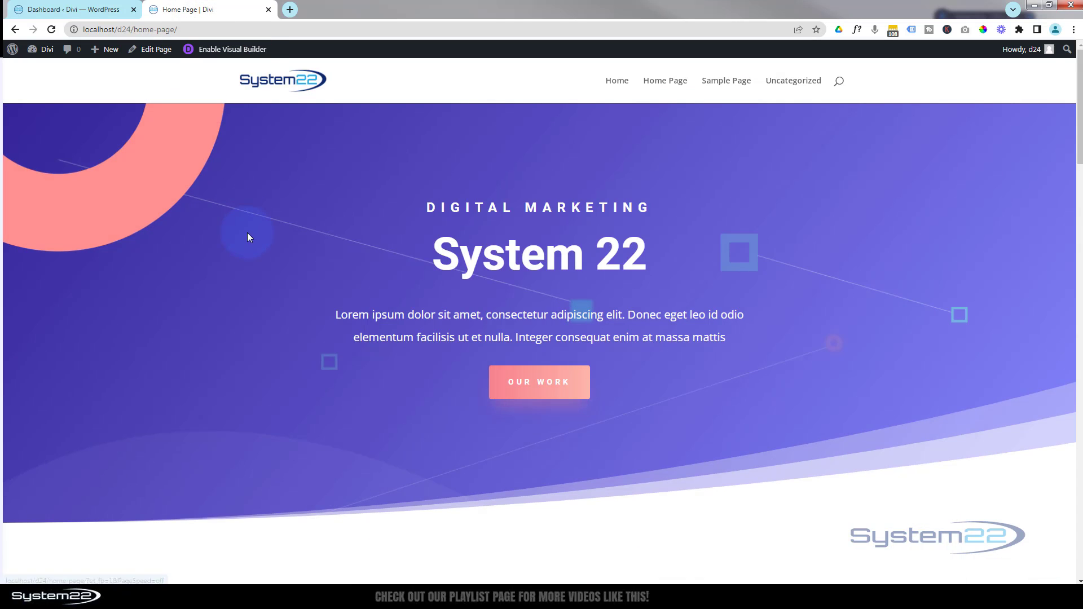
# Step: Review the published home page from the hero section through the services, success stories and call-to-action sections down to the footer
pyautogui.scroll(-5, 249, 231)
pyautogui.scroll(-2, 249, 231)
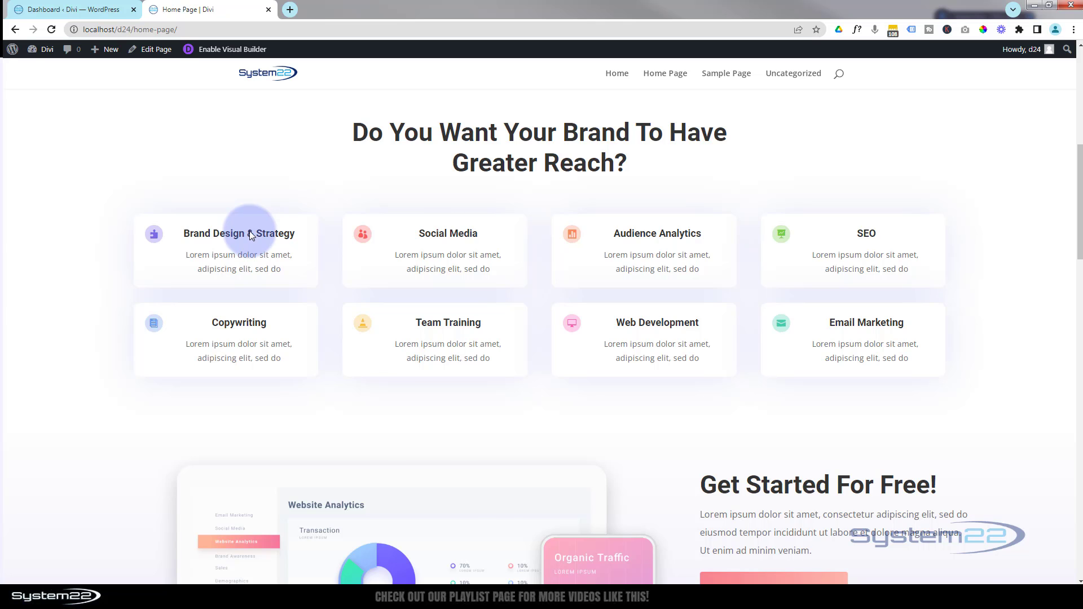
pyautogui.scroll(-10, 250, 231)
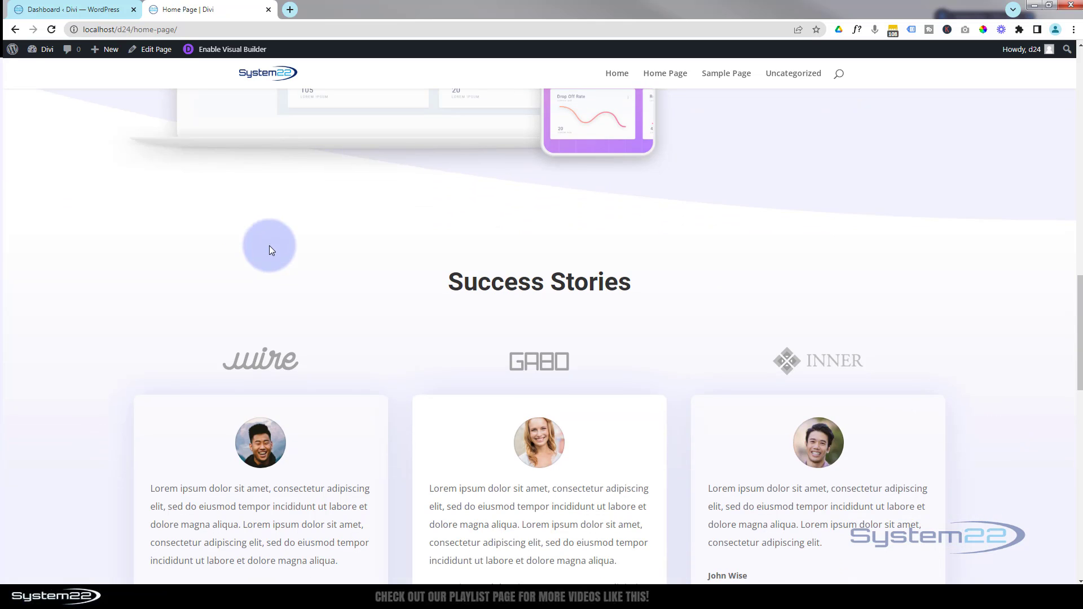
pyautogui.scroll(-5, 360, 269)
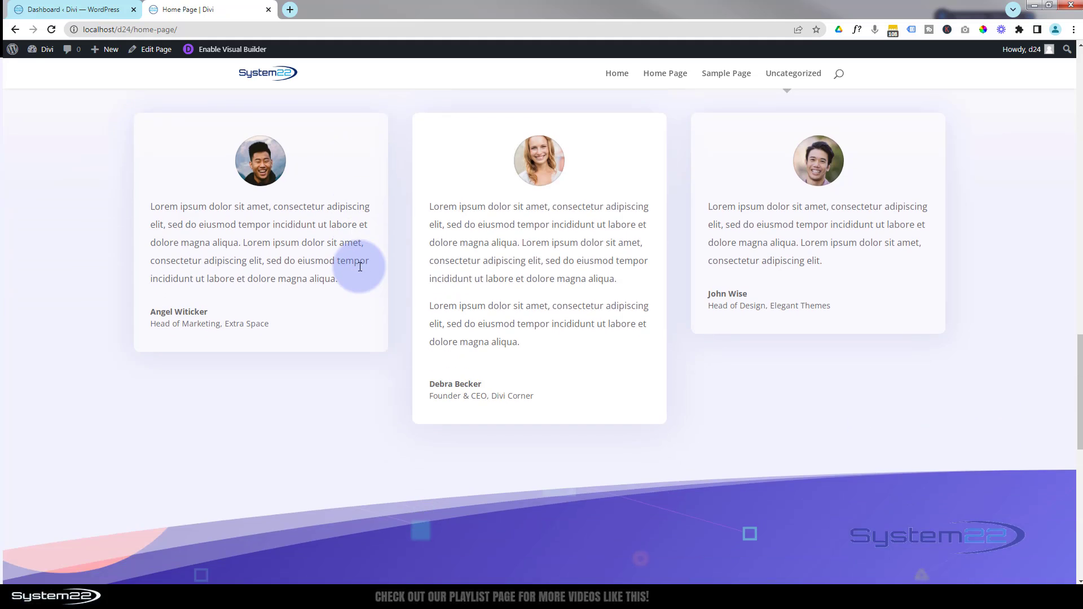
pyautogui.scroll(-3, 360, 267)
pyautogui.scroll(12, 360, 266)
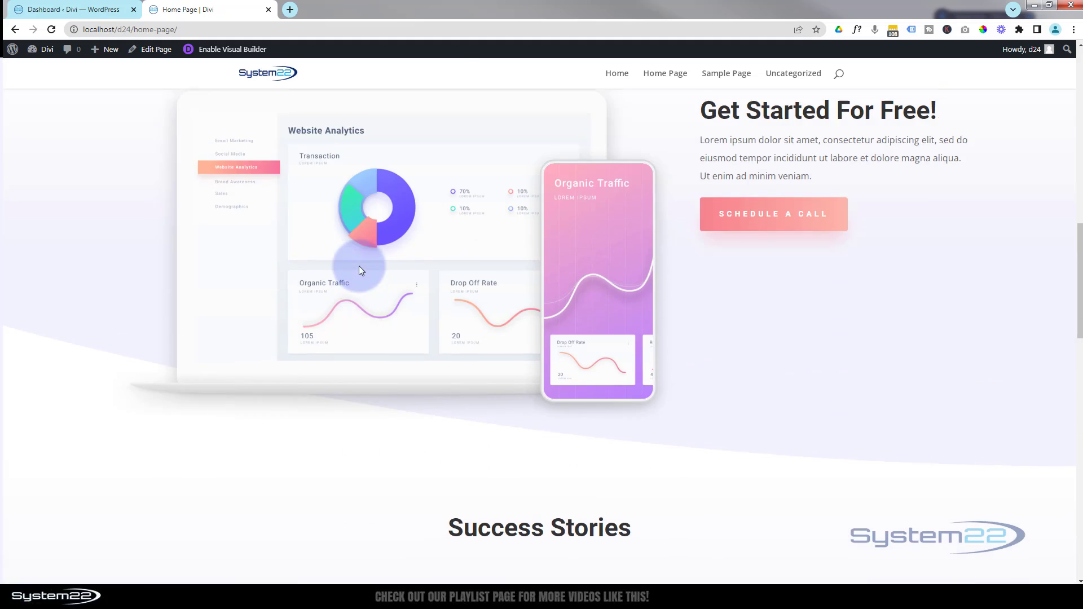
pyautogui.scroll(14, 360, 269)
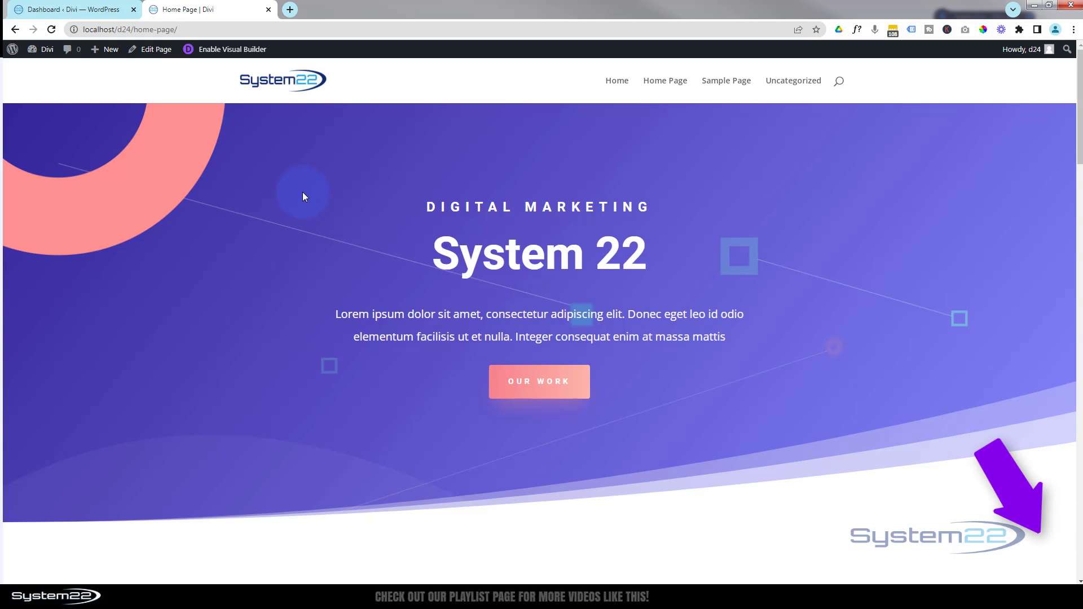
pyautogui.scroll(-8, 293, 196)
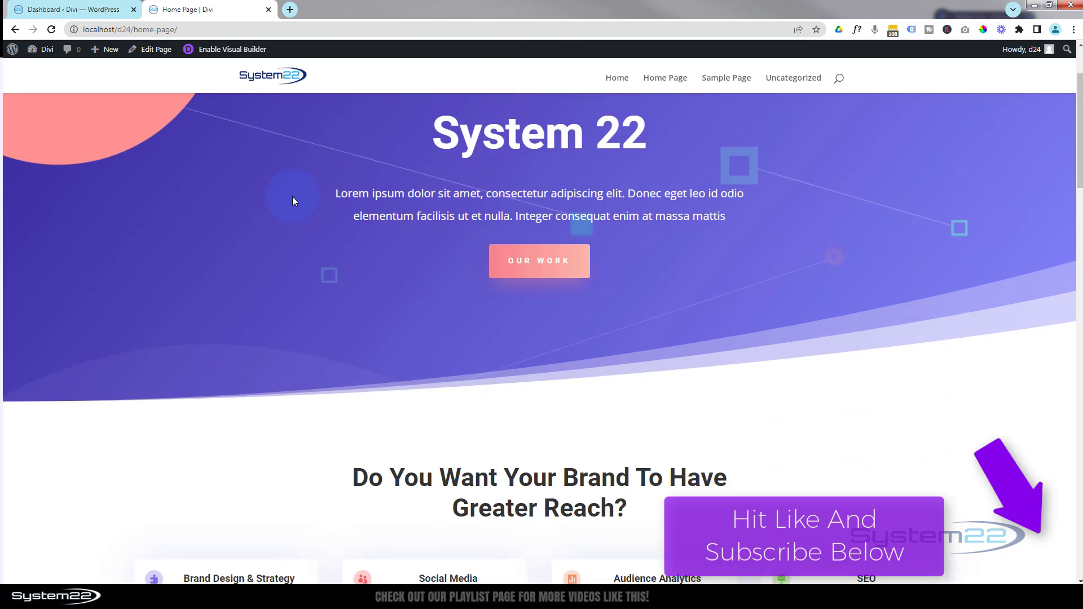
pyautogui.scroll(-10, 293, 196)
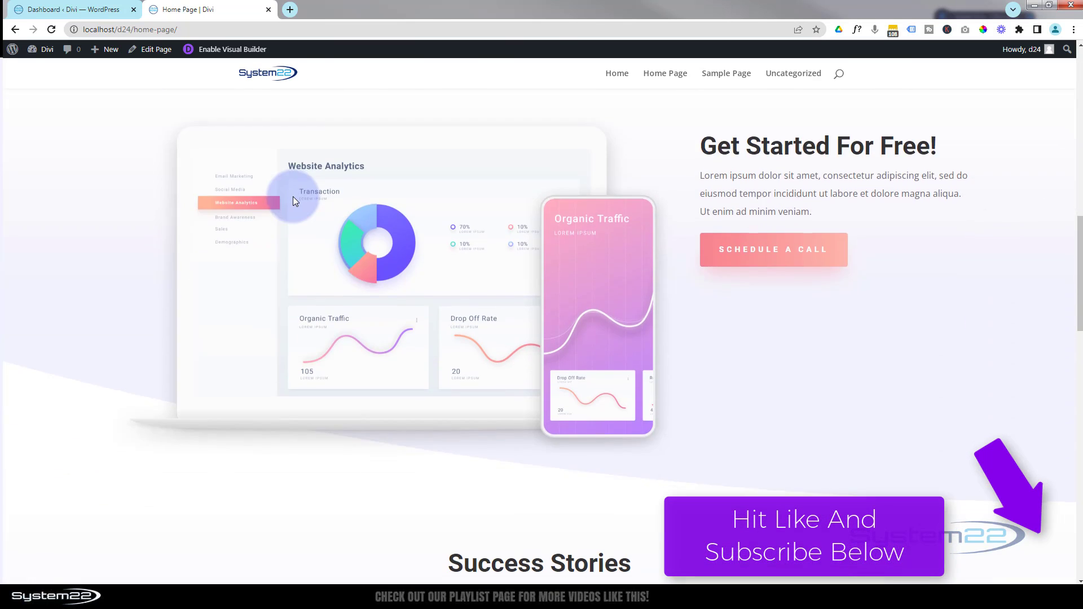
pyautogui.scroll(-10, 293, 196)
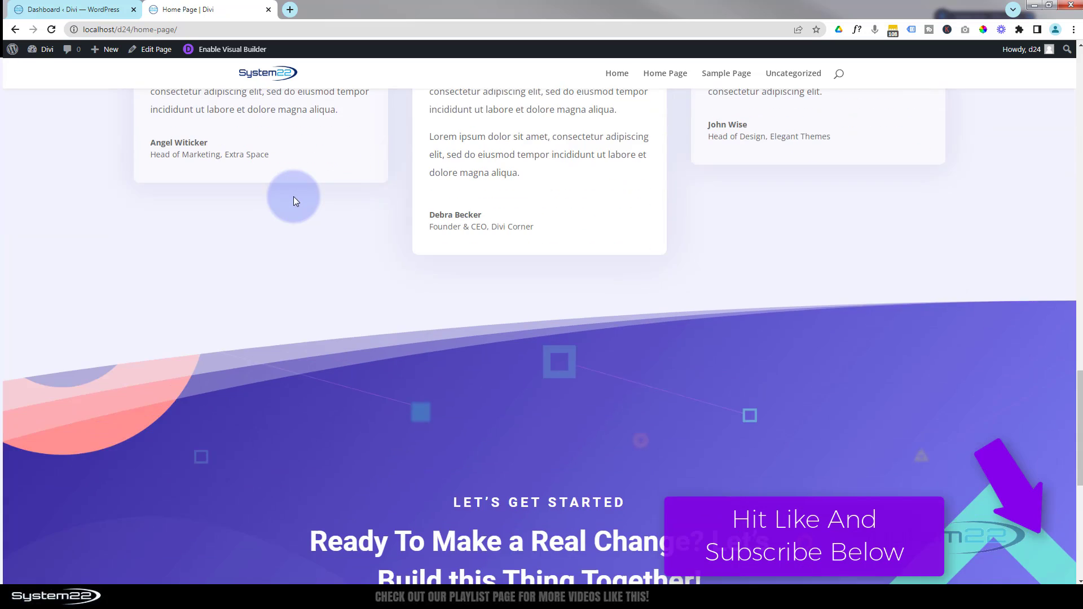
pyautogui.scroll(-2, 294, 201)
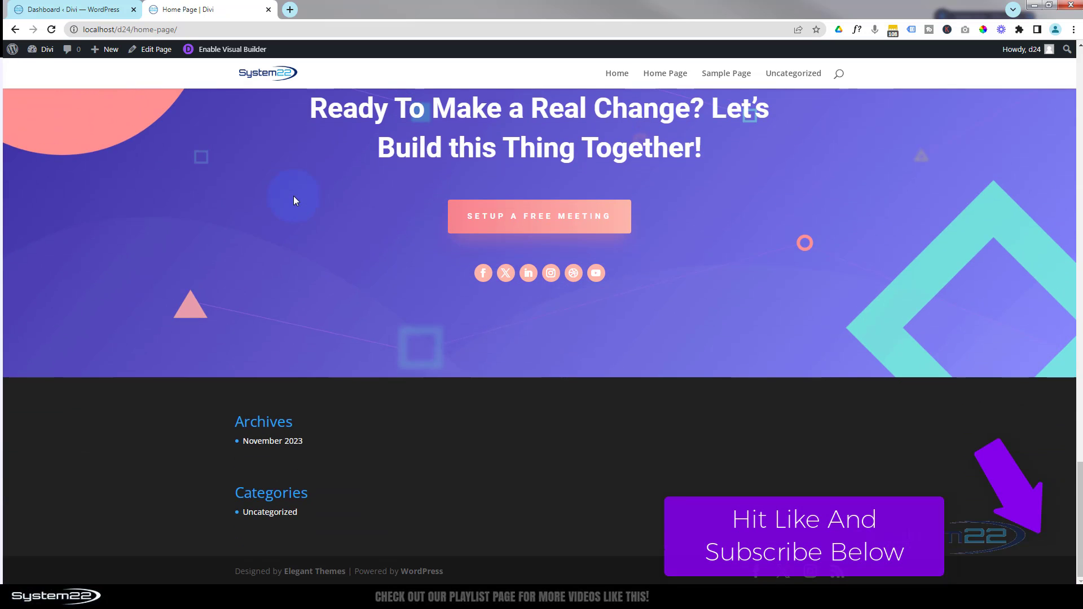
pyautogui.scroll(10, 294, 196)
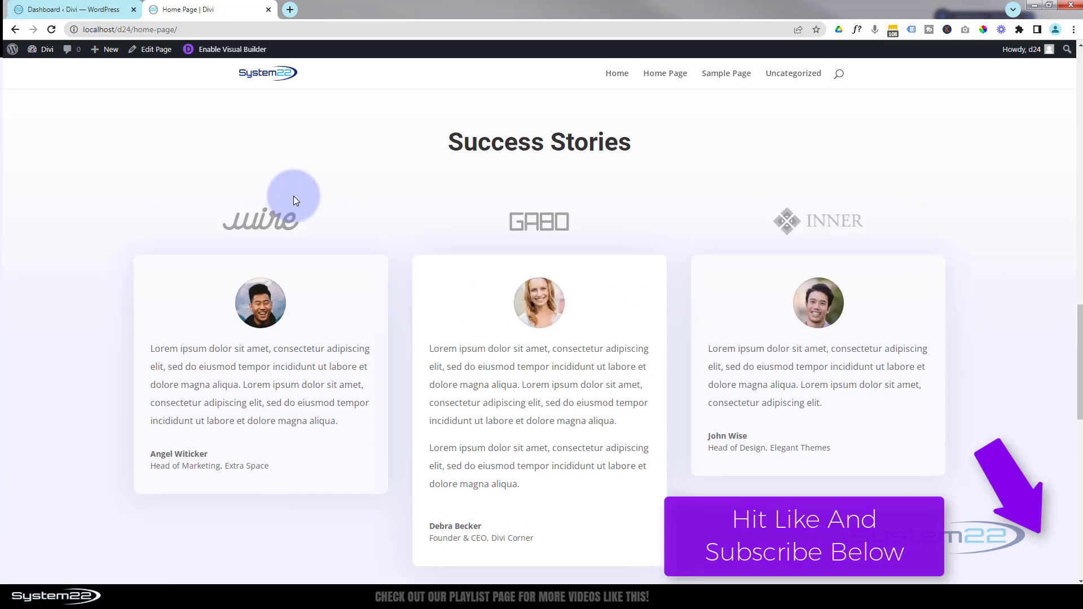
pyautogui.scroll(15, 294, 201)
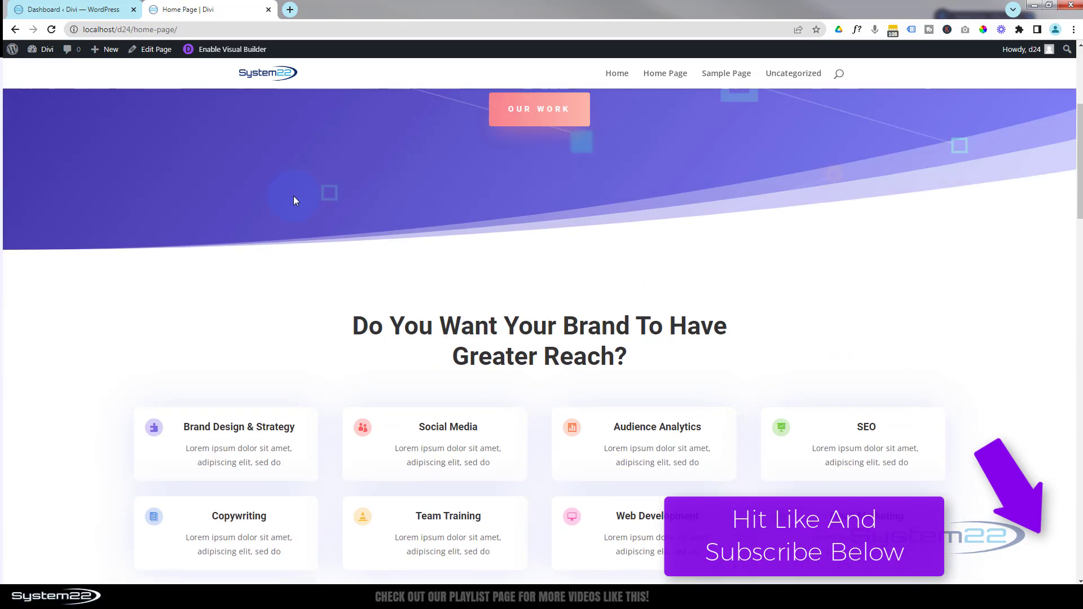
pyautogui.scroll(5, 293, 201)
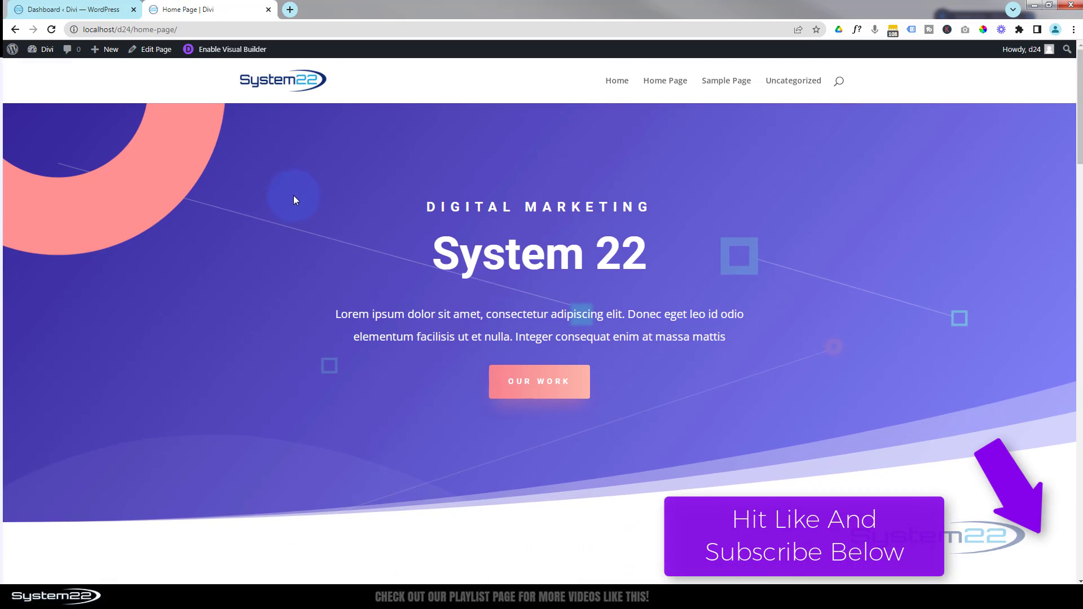